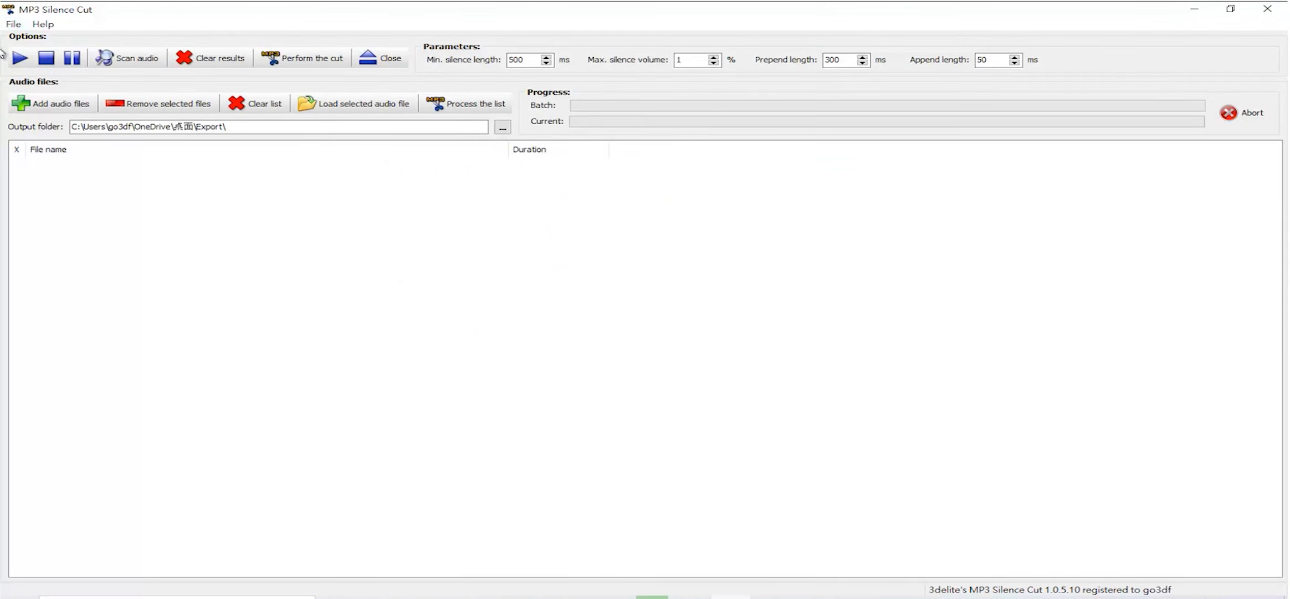
Add "90 SOUND EFFECTS FOR FREEFIRE PUBG EXE.mp3" from the desktop's Effect Pack folder to the audio file list
{"action": "left_click", "coordinate": [1268, 9]}
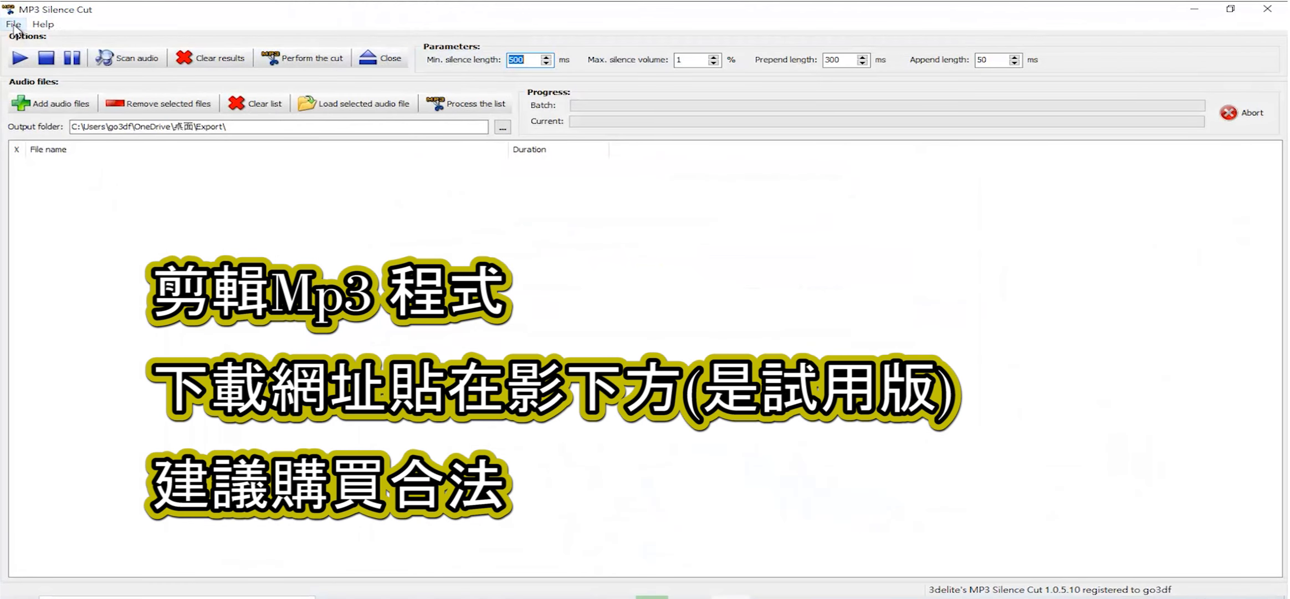
{"action": "left_click", "coordinate": [53, 106]}
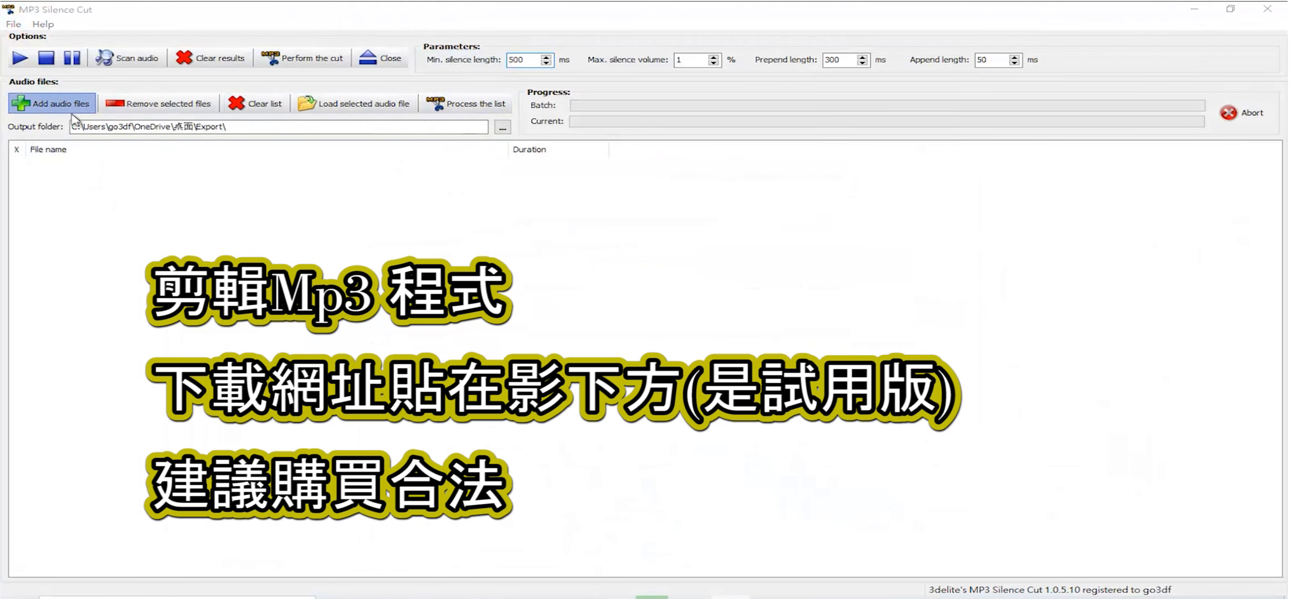
{"action": "left_click", "coordinate": [58, 271]}
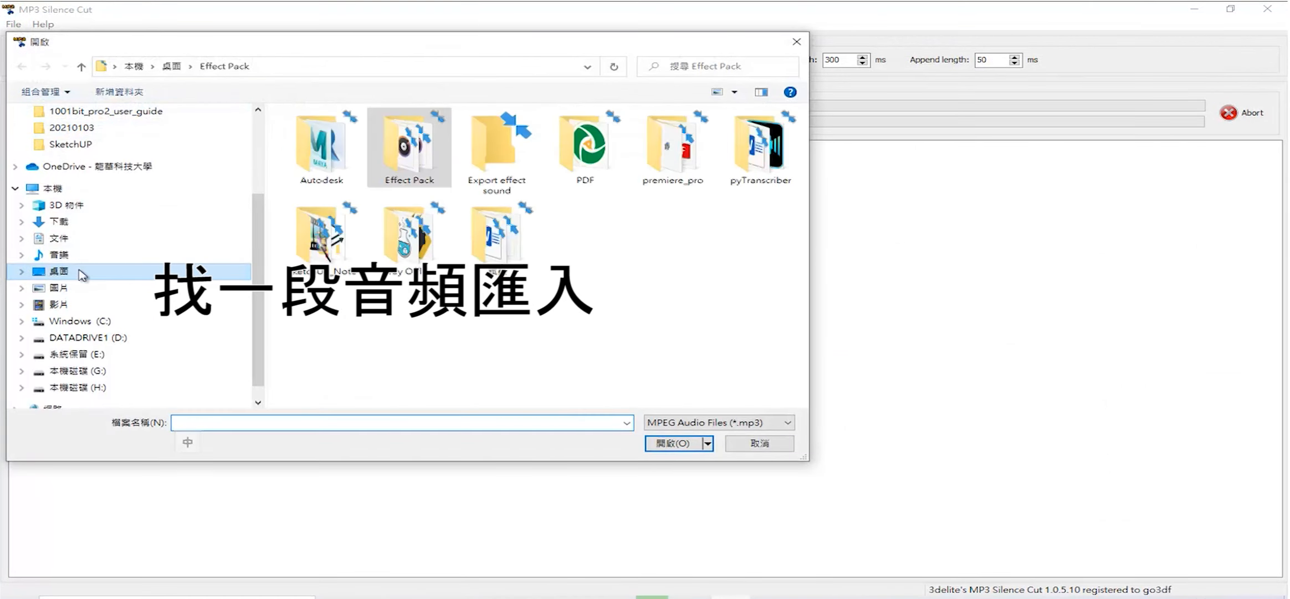
{"action": "double_click", "coordinate": [408, 171]}
{"action": "double_click", "coordinate": [341, 138]}
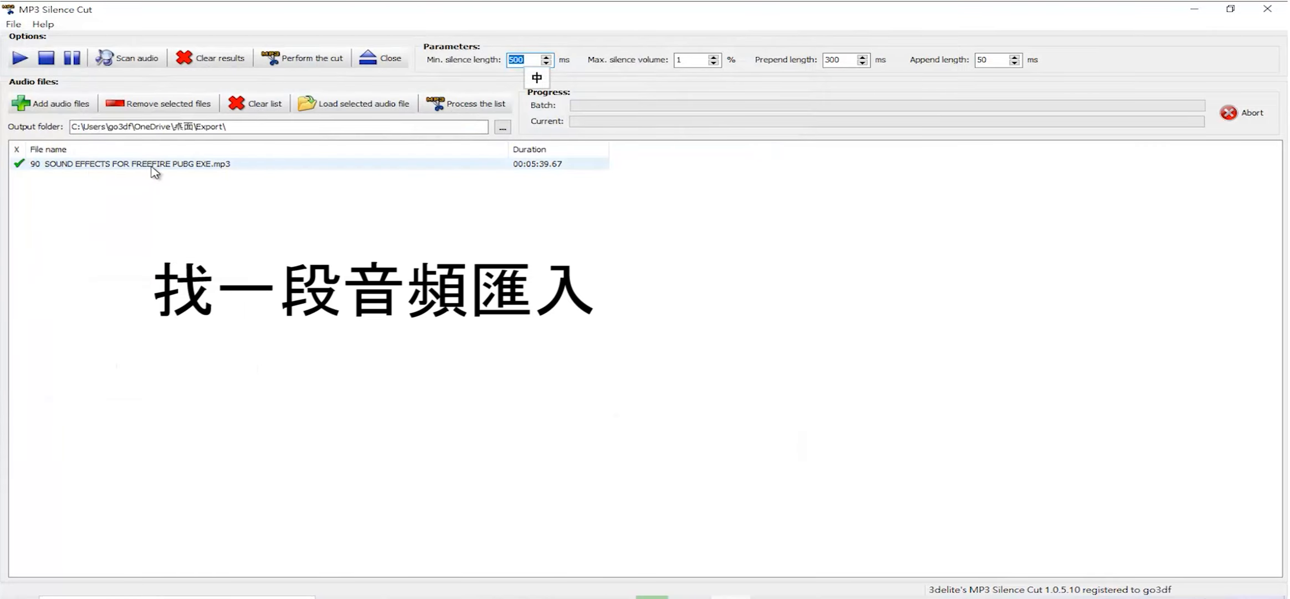
Load the added MP3 into the waveform view and scan its audio for silences
{"action": "double_click", "coordinate": [152, 165]}
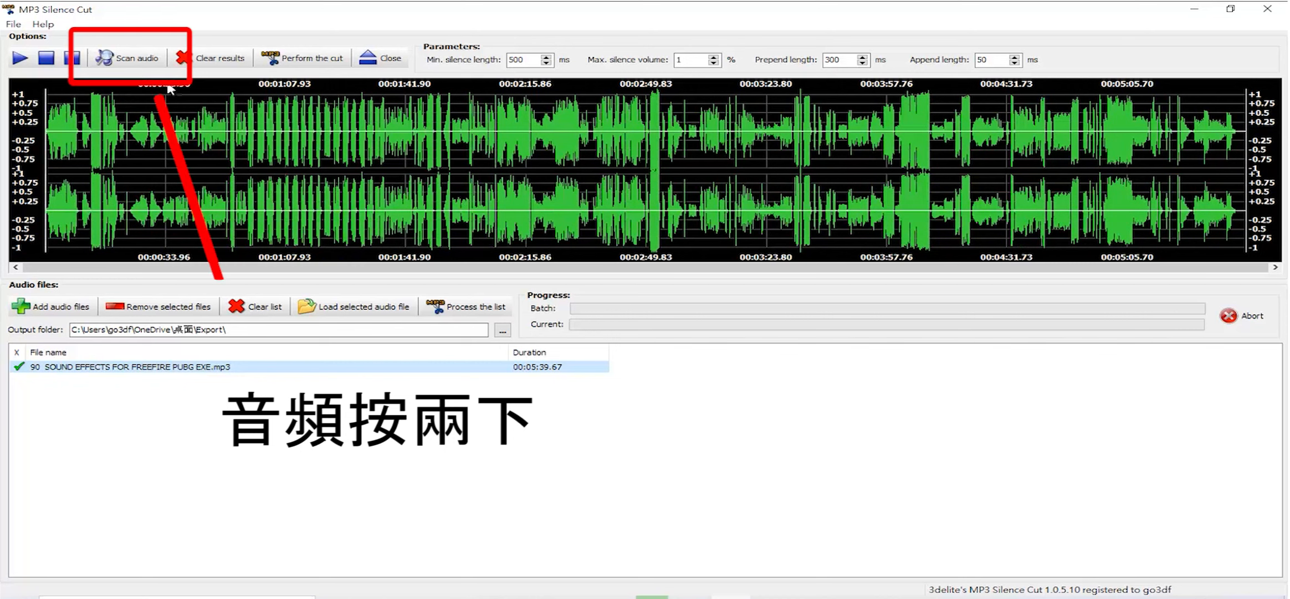
{"action": "left_click", "coordinate": [146, 62]}
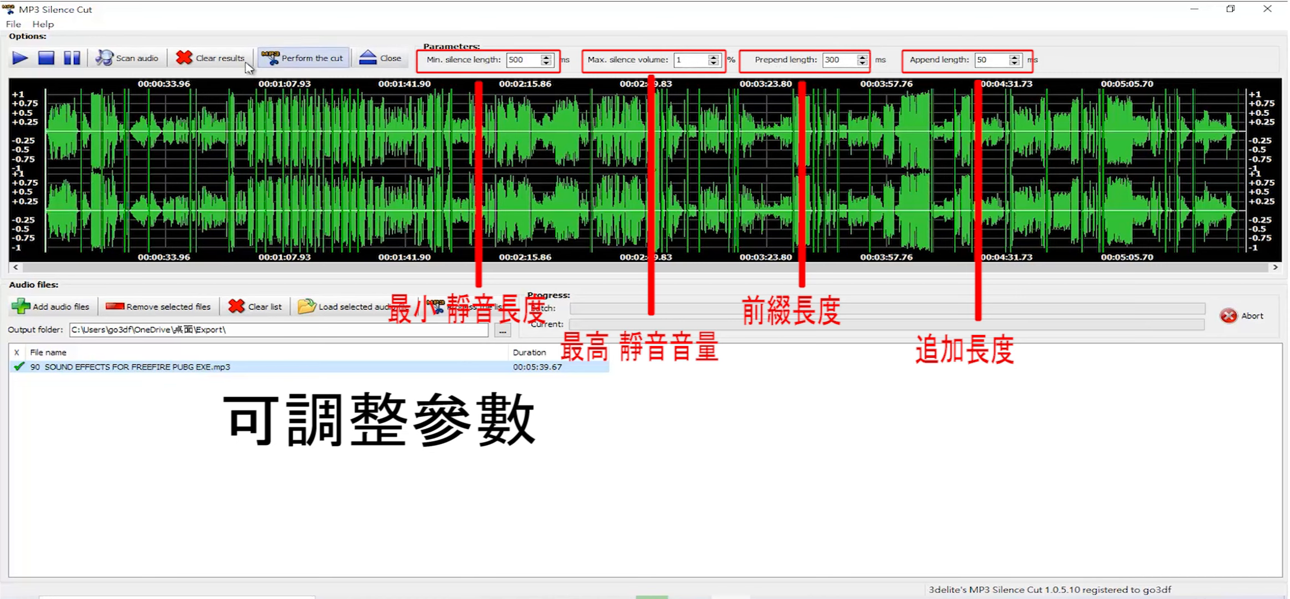
Set the output folder to the desktop's "Export effect sound" folder
{"action": "left_click", "coordinate": [508, 333]}
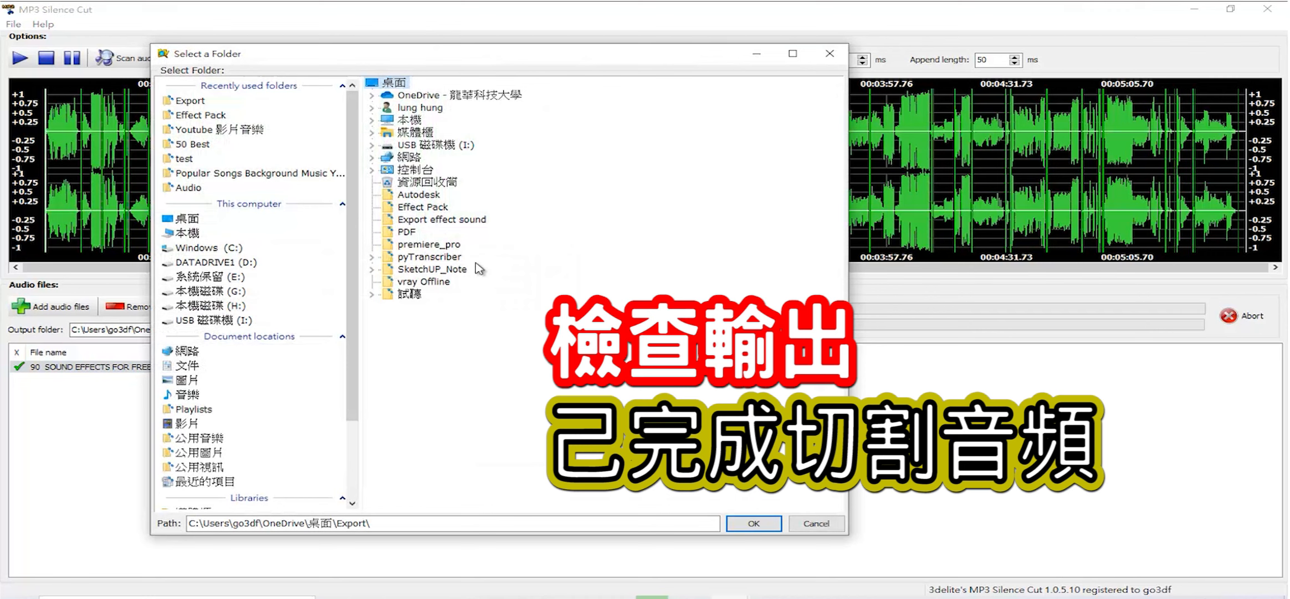
{"action": "left_click", "coordinate": [425, 219]}
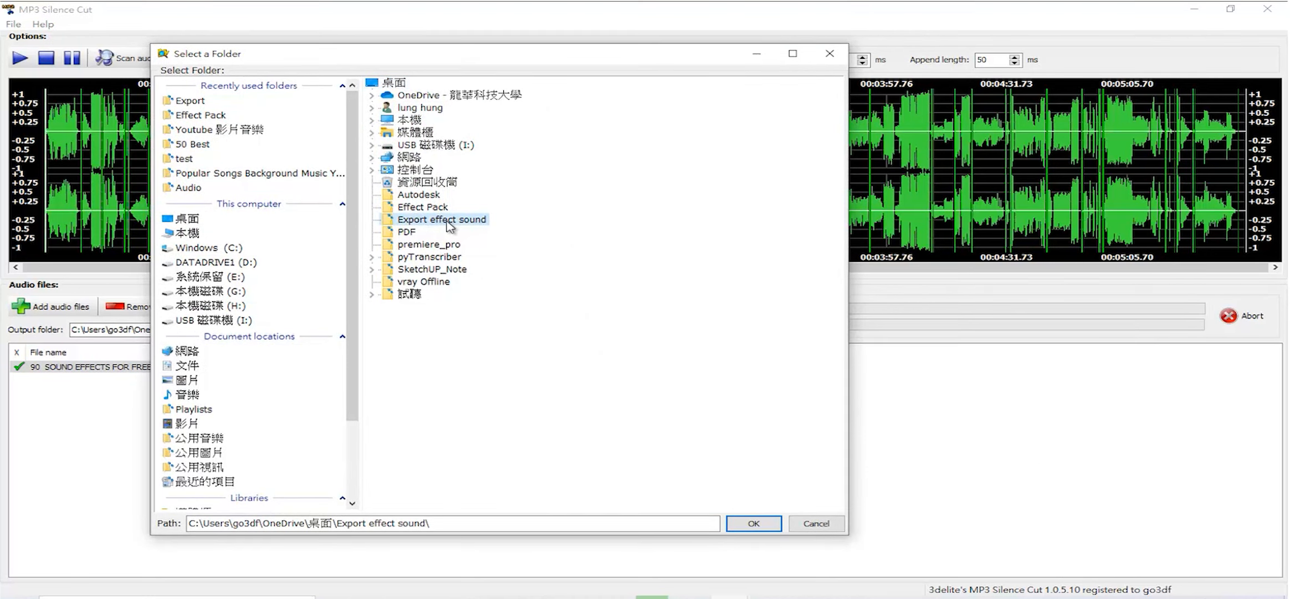
{"action": "left_click", "coordinate": [749, 530]}
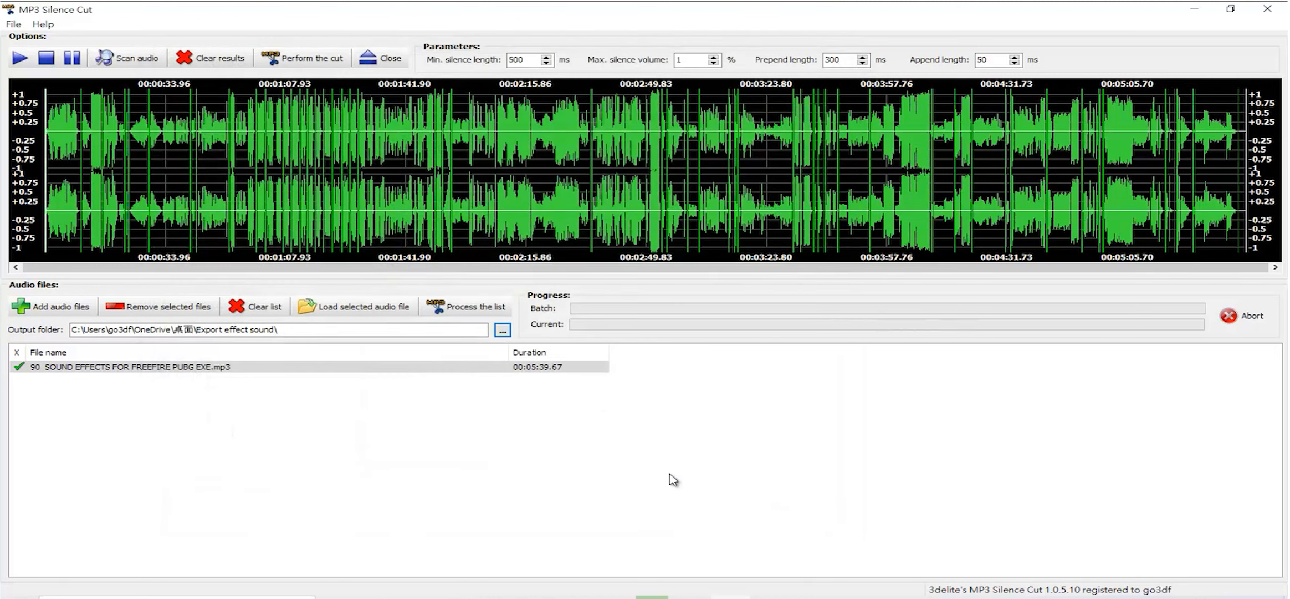
Switch to File Explorer and create a folder named 1 inside "Export effect sound" on the desktop
{"action": "left_click", "coordinate": [493, 597]}
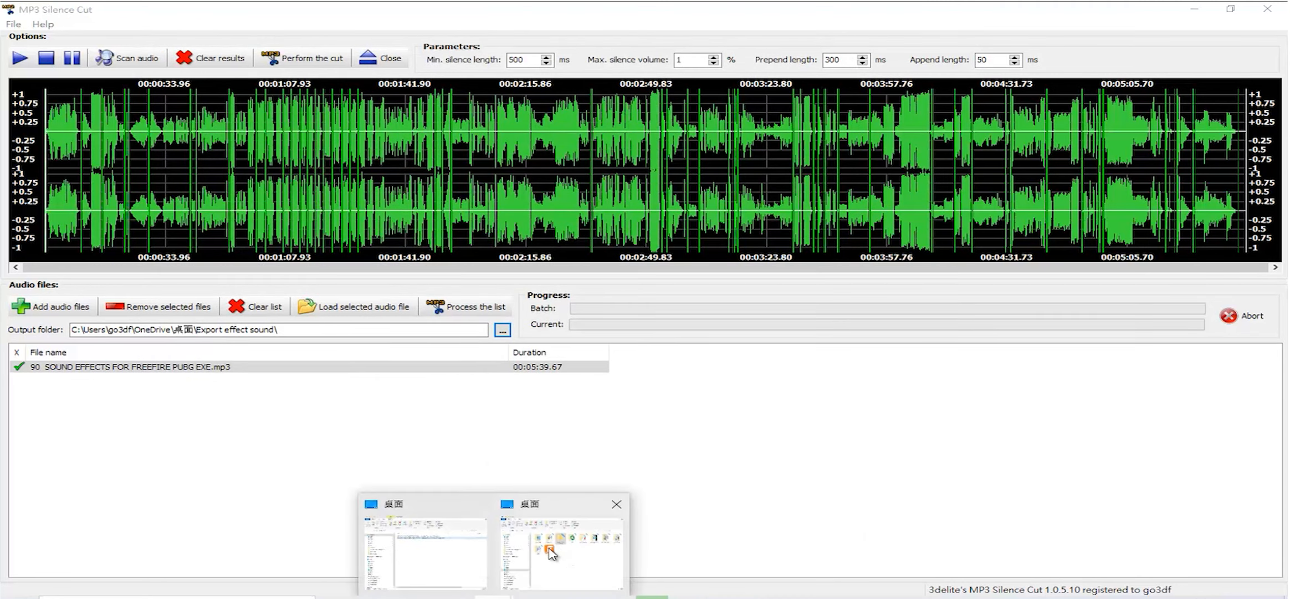
{"action": "left_click", "coordinate": [552, 553]}
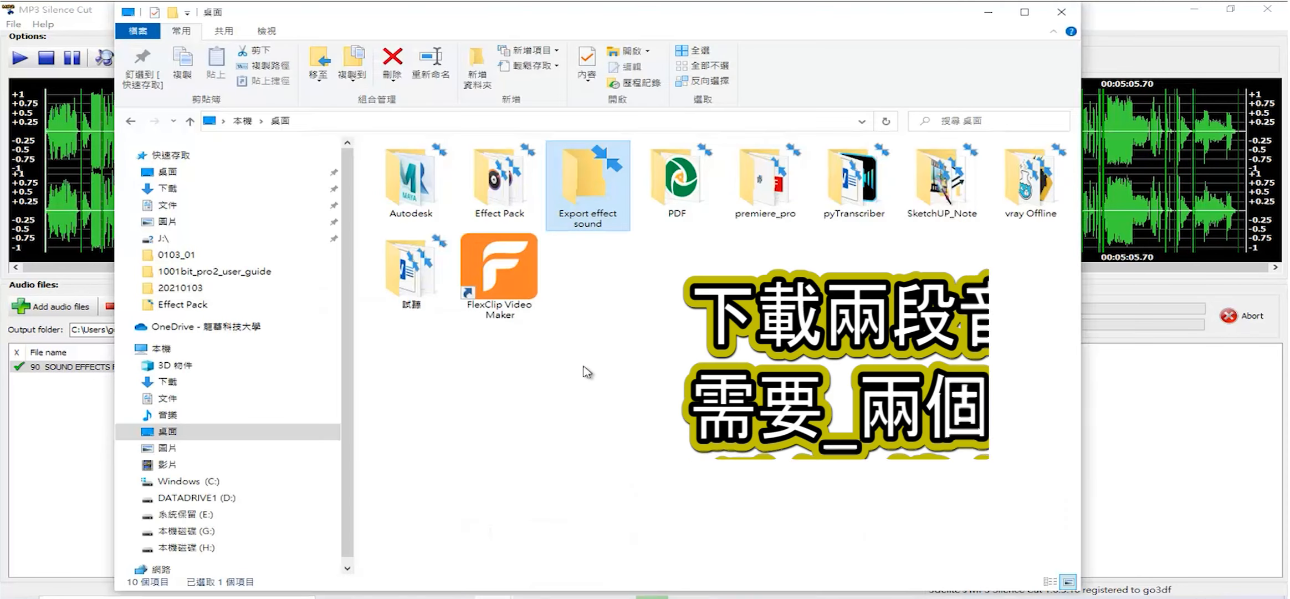
{"action": "double_click", "coordinate": [588, 208]}
{"action": "right_click", "coordinate": [565, 242]}
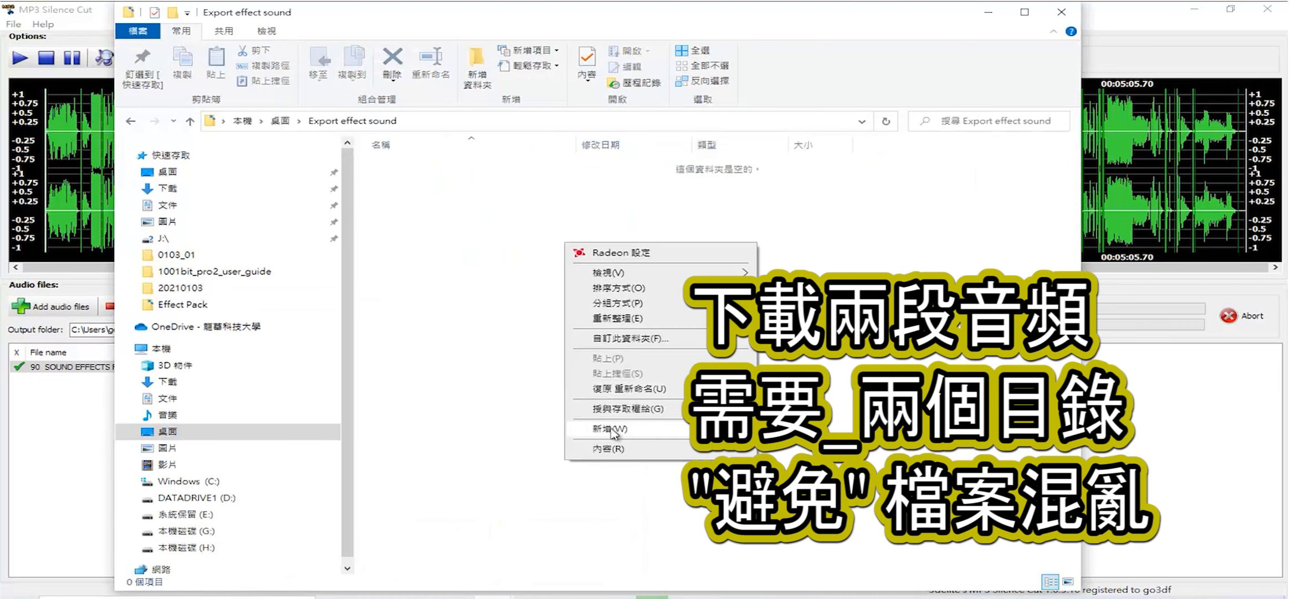
{"action": "mouse_move", "coordinate": [614, 431]}
{"action": "left_click", "coordinate": [798, 430]}
{"action": "type", "text": "1"}
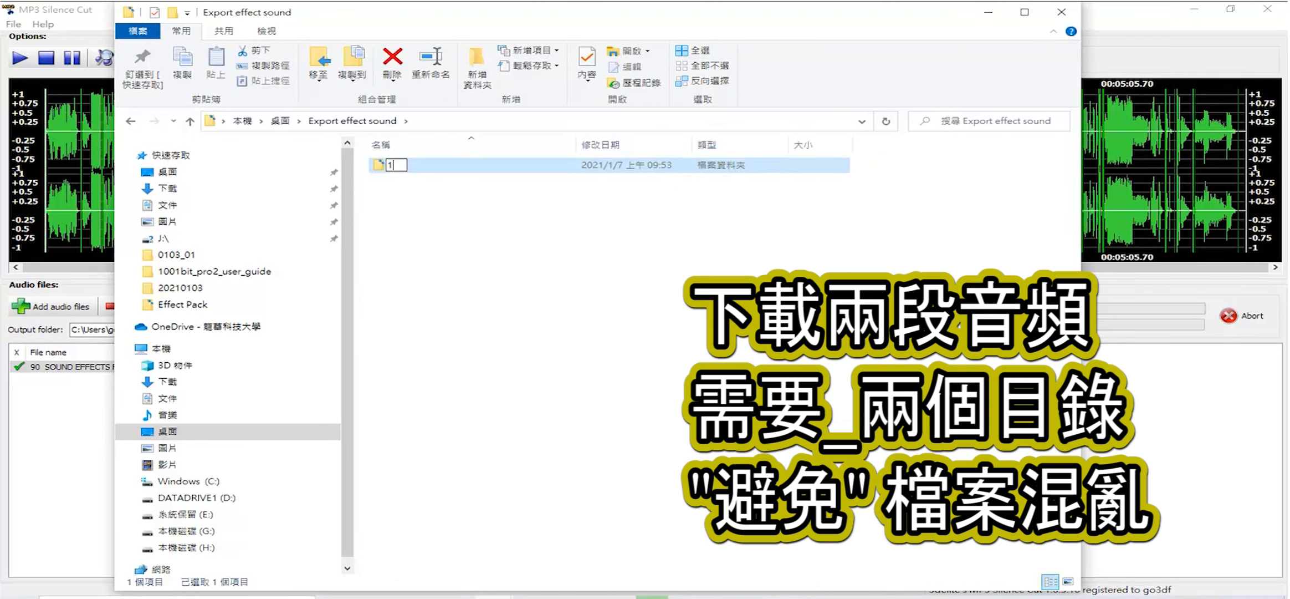
{"action": "left_click", "coordinate": [502, 271]}
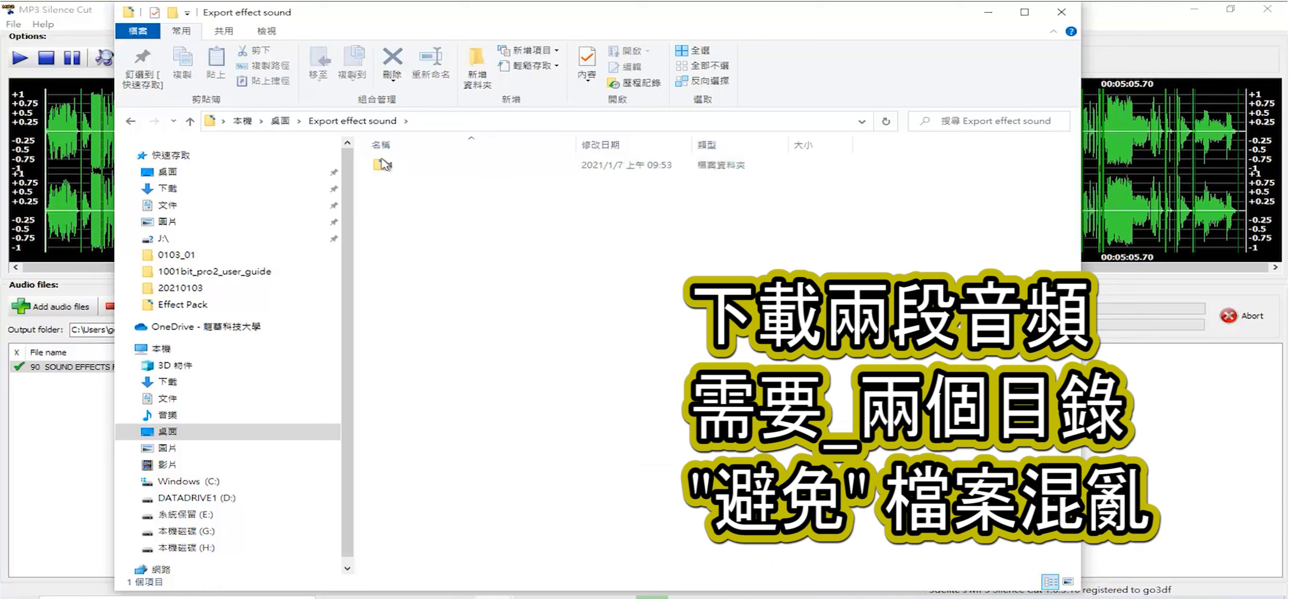
Create a second folder named 2 in "Export effect sound"
{"action": "right_click", "coordinate": [409, 227]}
{"action": "mouse_move", "coordinate": [484, 424]}
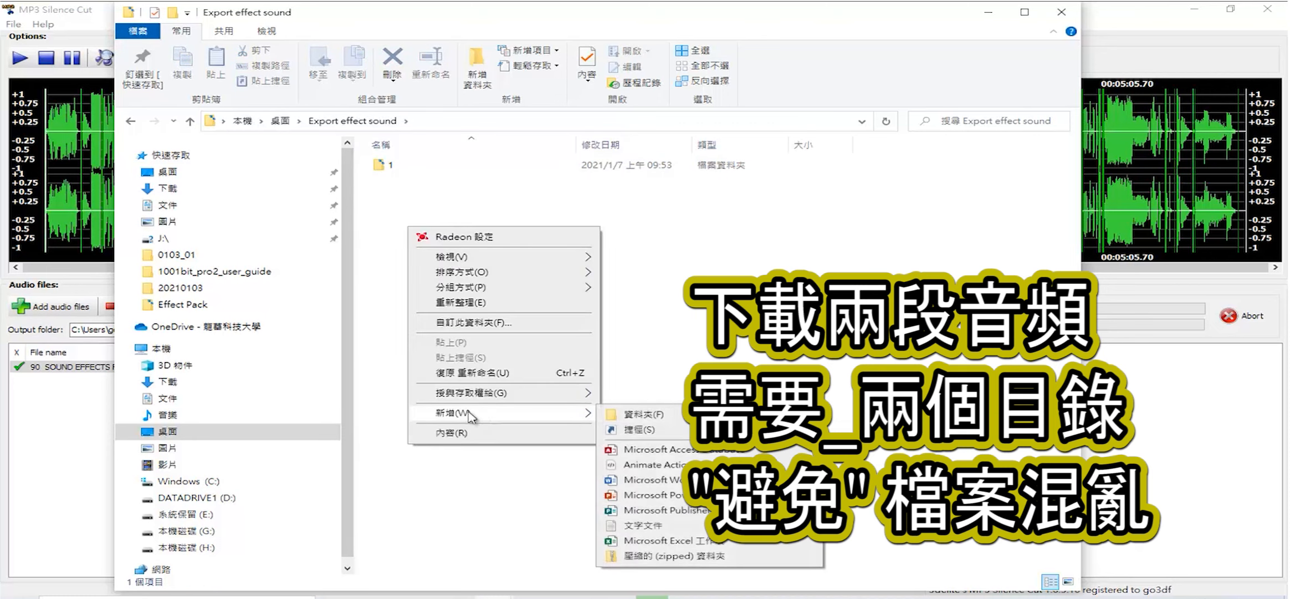
{"action": "left_click", "coordinate": [671, 422]}
{"action": "type", "text": "2"}
{"action": "left_click", "coordinate": [621, 380]}
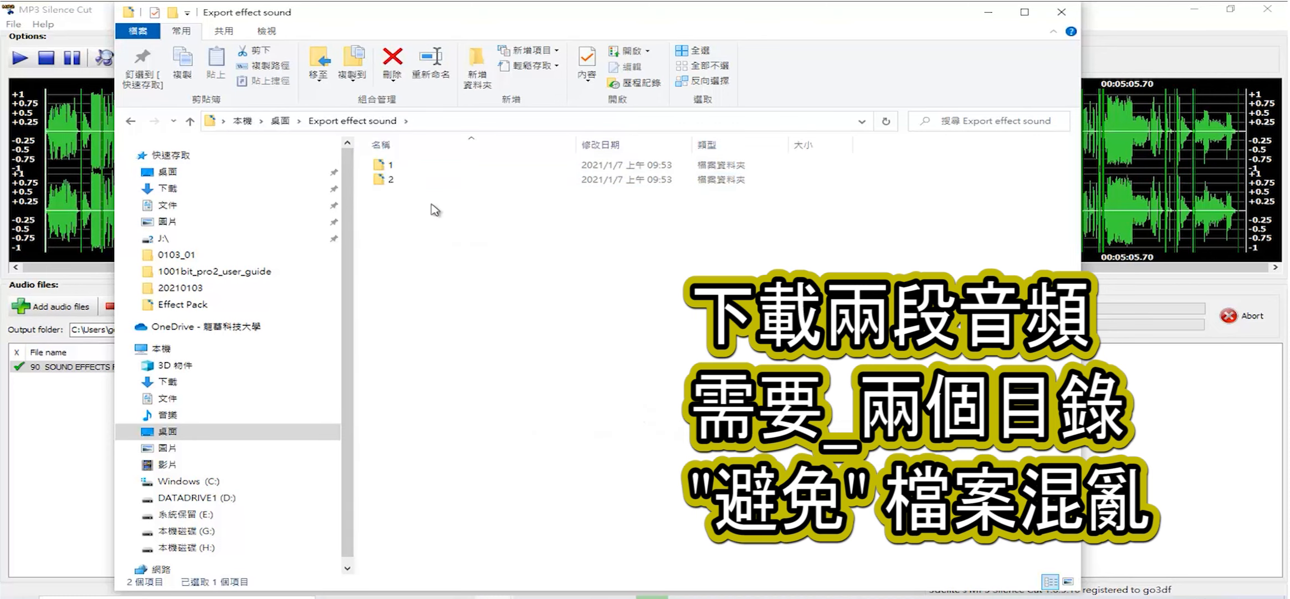
Copy the file name of the "90 SOUND EFFECTS FOR FREEFIRE PUBG EXE" audio in the desktop's Effect Pack folder
{"action": "left_click", "coordinate": [280, 120]}
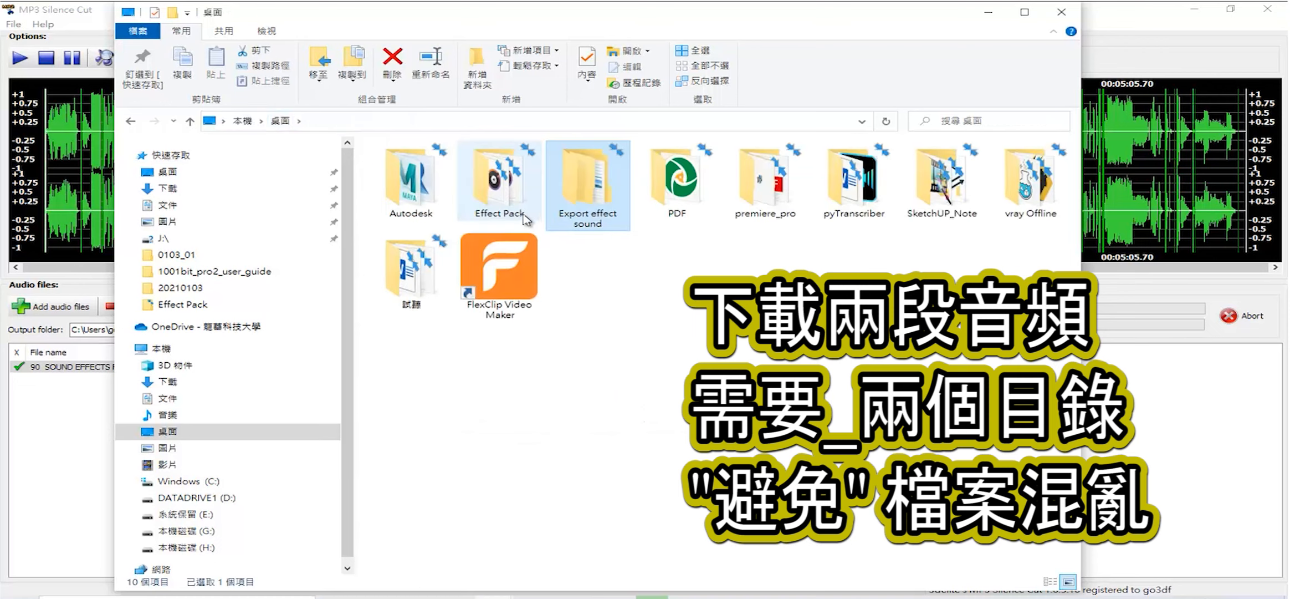
{"action": "double_click", "coordinate": [526, 218]}
{"action": "left_click", "coordinate": [422, 165]}
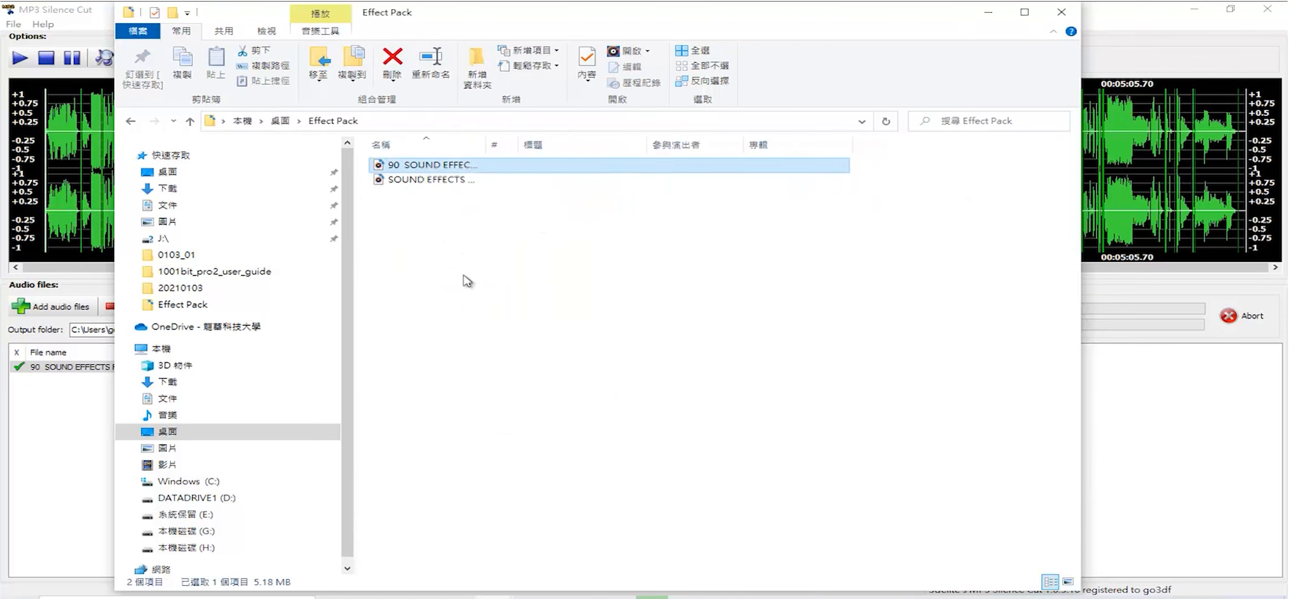
{"action": "right_click", "coordinate": [417, 165]}
{"action": "left_click", "coordinate": [488, 501]}
{"action": "key", "text": "ctrl+c"}
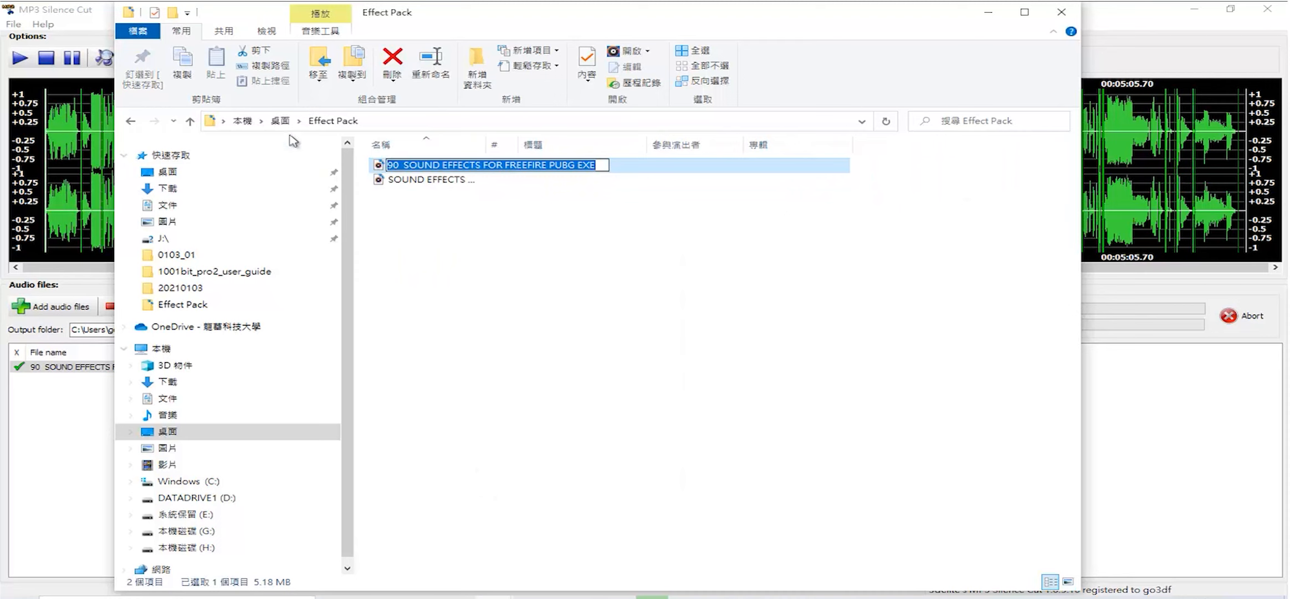
Rename folder 1 in "Export effect sound" as "1_90 SOUND EFFECTS FOR FREEFIRE", using the copied file name without "PUBG EXE"
{"action": "left_click", "coordinate": [280, 120]}
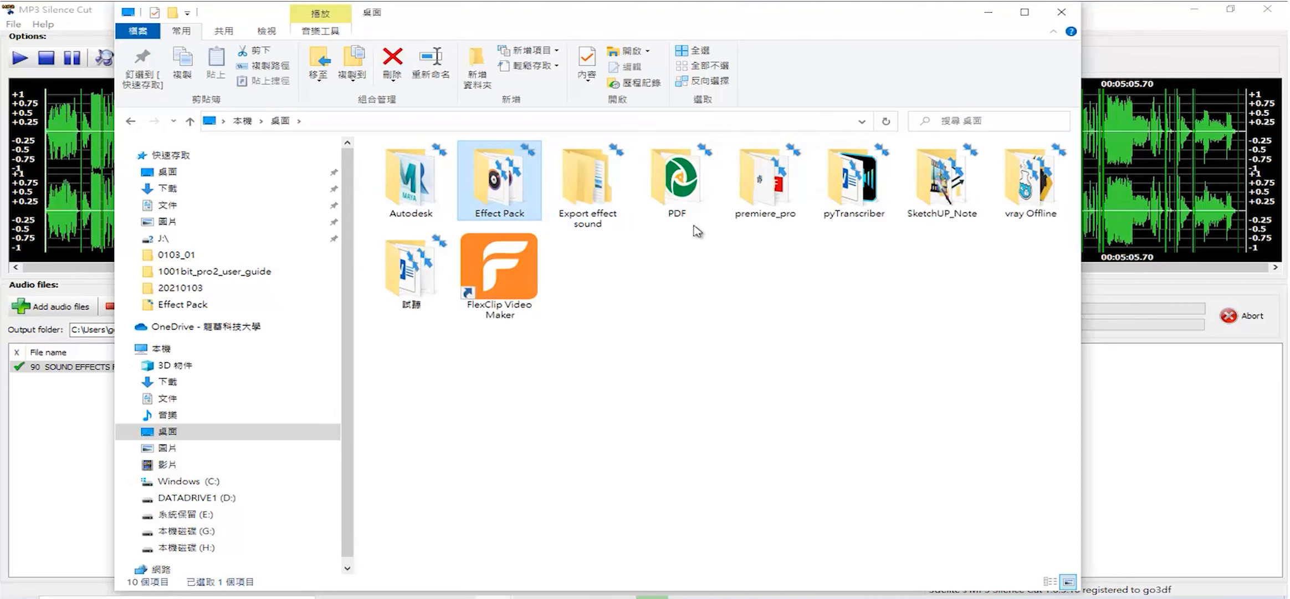
{"action": "double_click", "coordinate": [605, 222]}
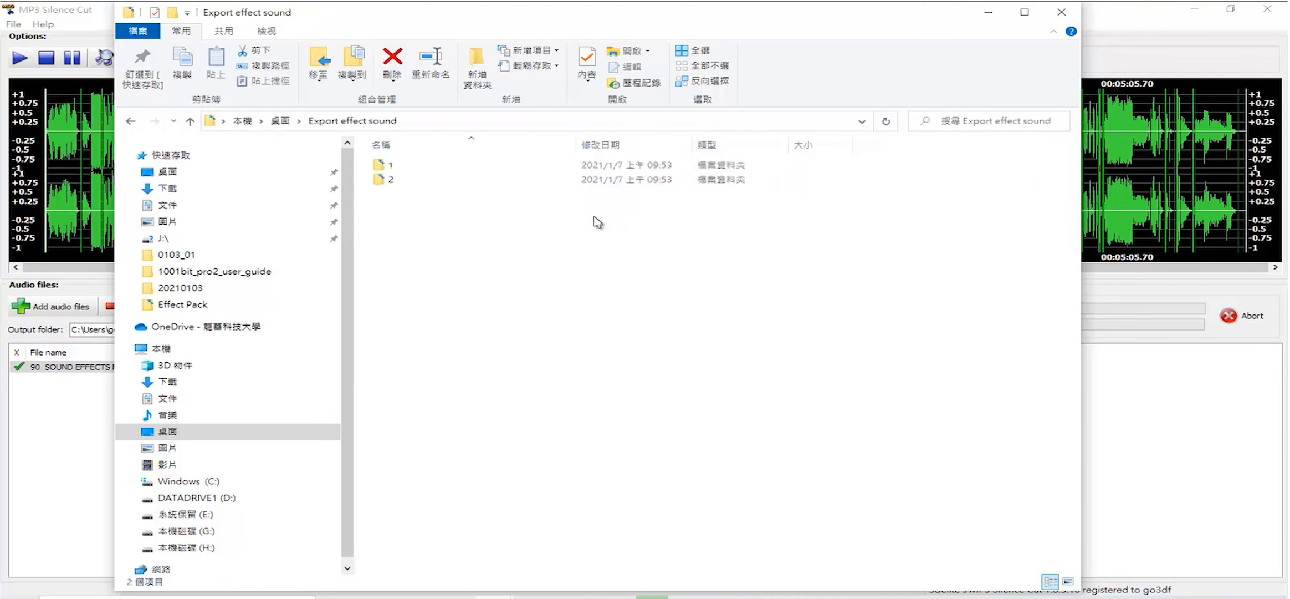
{"action": "right_click", "coordinate": [398, 169]}
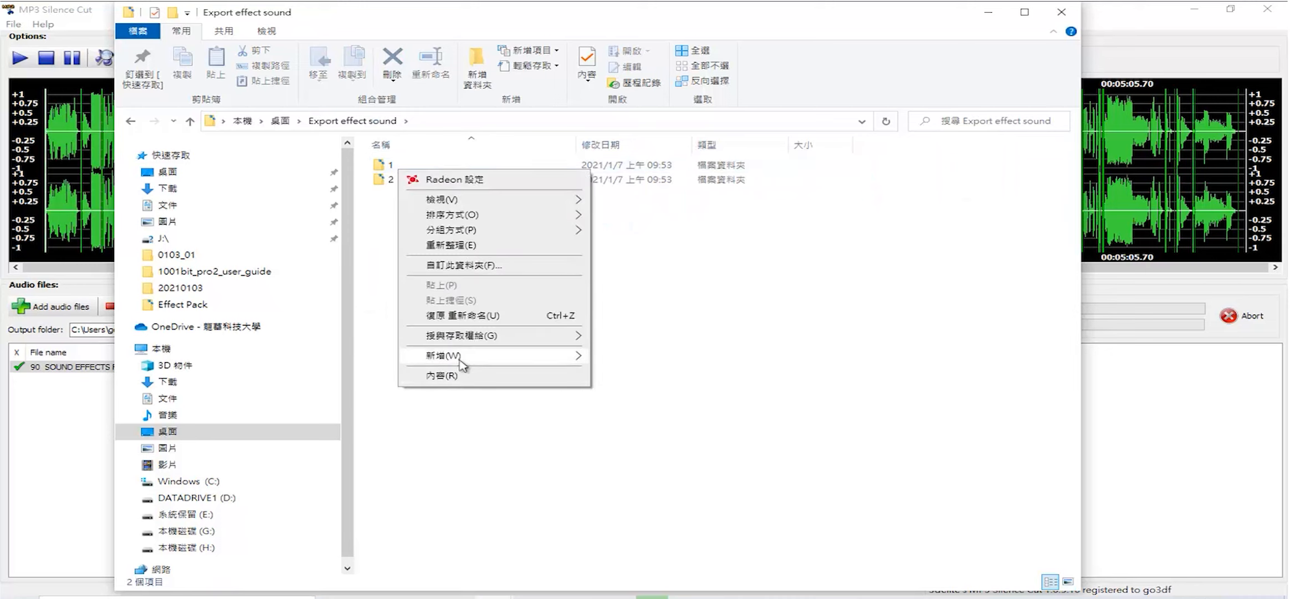
{"action": "right_click", "coordinate": [384, 157]}
{"action": "right_click", "coordinate": [381, 163]}
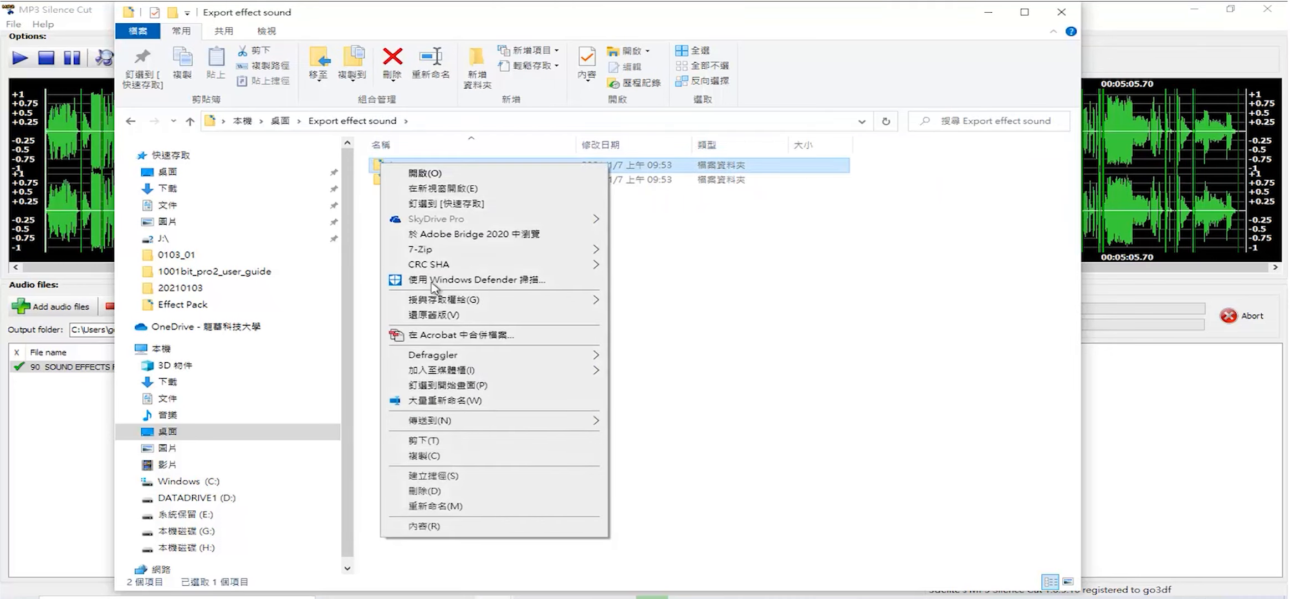
{"action": "left_click", "coordinate": [438, 500]}
{"action": "left_click", "coordinate": [401, 165]}
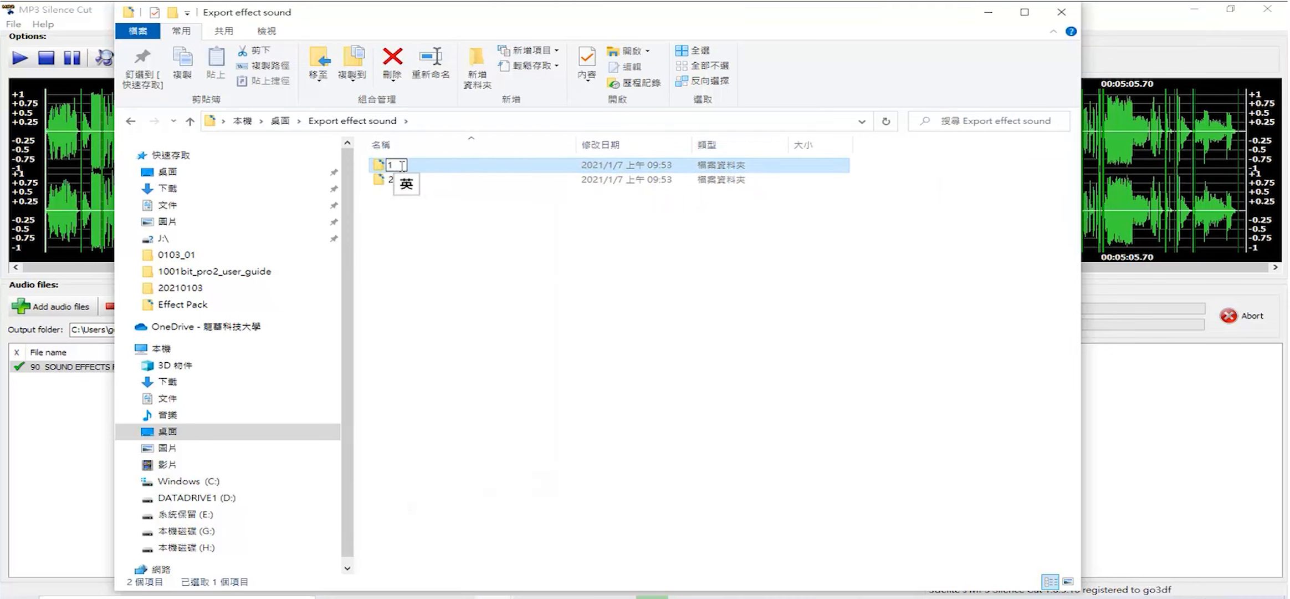
{"action": "type", "text": "_"}
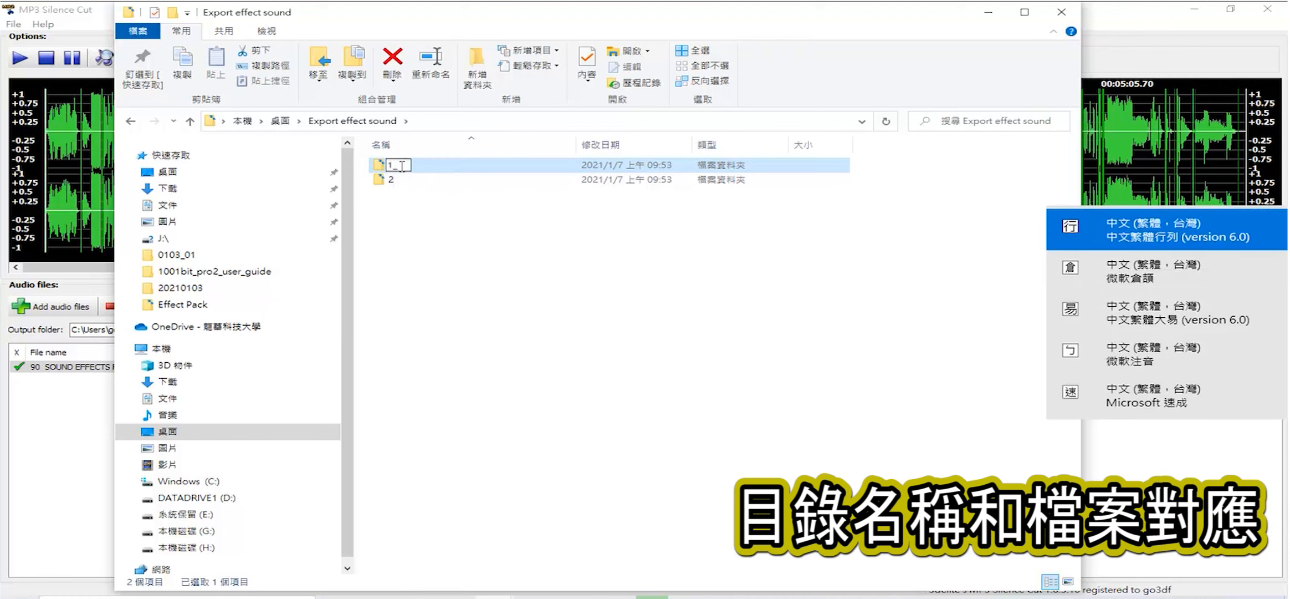
{"action": "key", "text": "ctrl+v"}
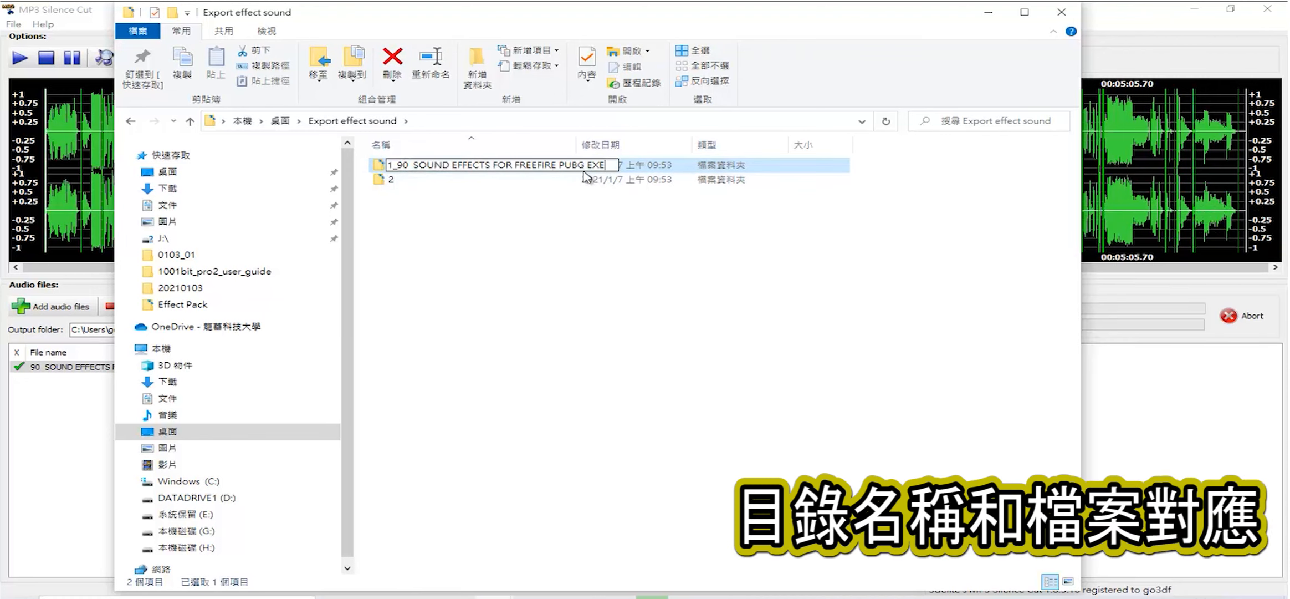
{"action": "key", "text": "shift+End"}
{"action": "key", "text": "Delete"}
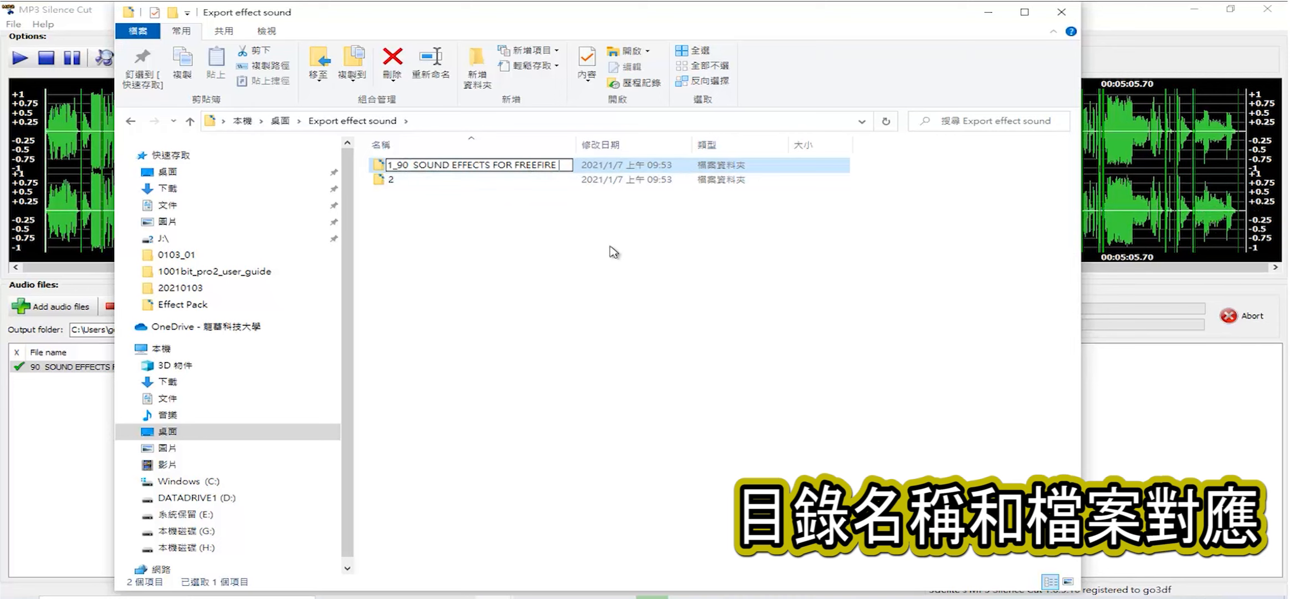
{"action": "left_click", "coordinate": [598, 275]}
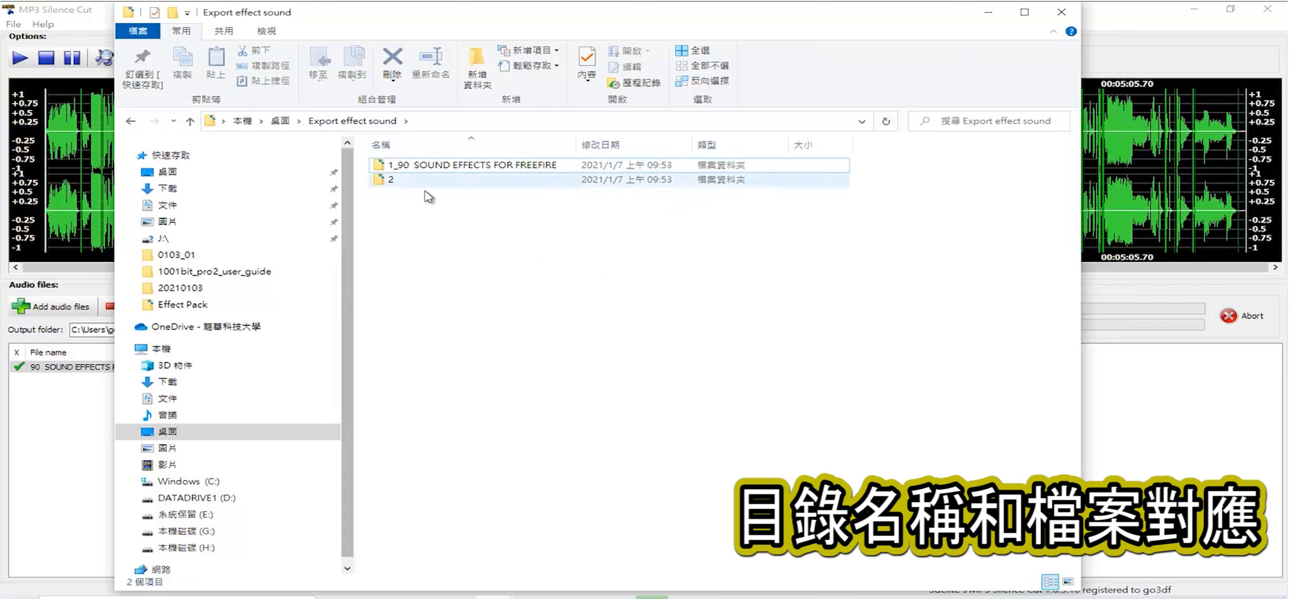
Copy the "SOUND EFFECTS Pack 30" part of the second audio file's name in the Effect Pack folder
{"action": "left_click", "coordinate": [280, 121]}
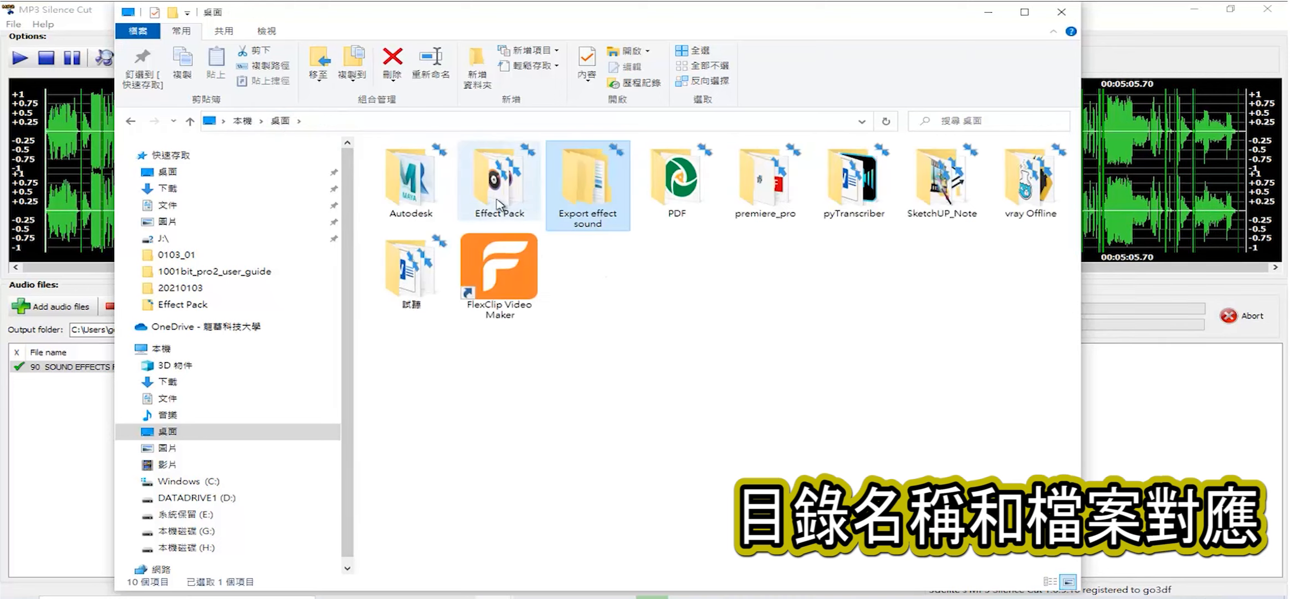
{"action": "left_click", "coordinate": [497, 203]}
{"action": "double_click", "coordinate": [498, 203]}
{"action": "left_click", "coordinate": [433, 179]}
{"action": "right_click", "coordinate": [427, 179]}
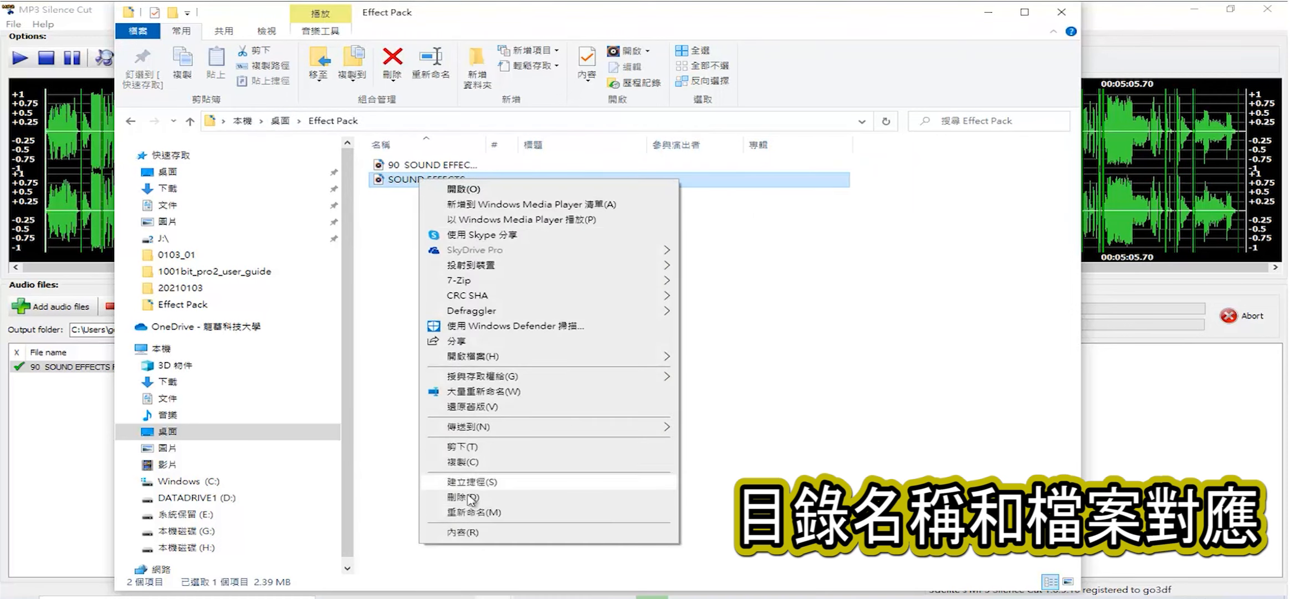
{"action": "left_click", "coordinate": [474, 512]}
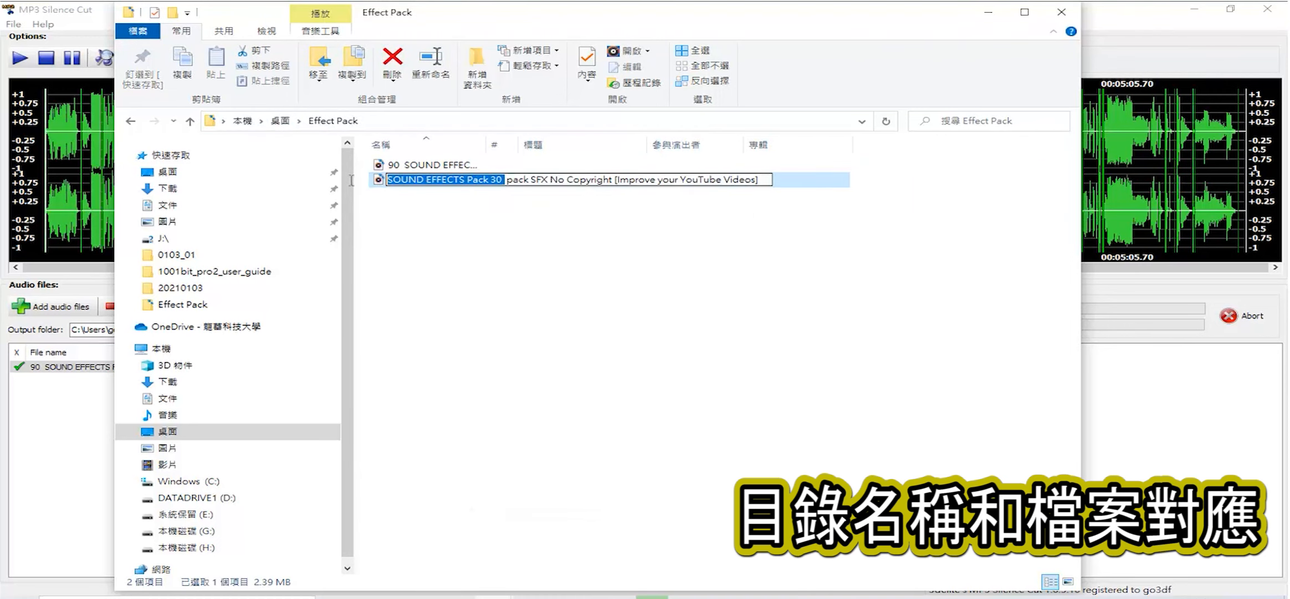
Rename folder 2 in the desktop's "Export effect sound" folder as "2_SOUND EFFECTS Pack 30", using the copied text
{"action": "left_click", "coordinate": [280, 121]}
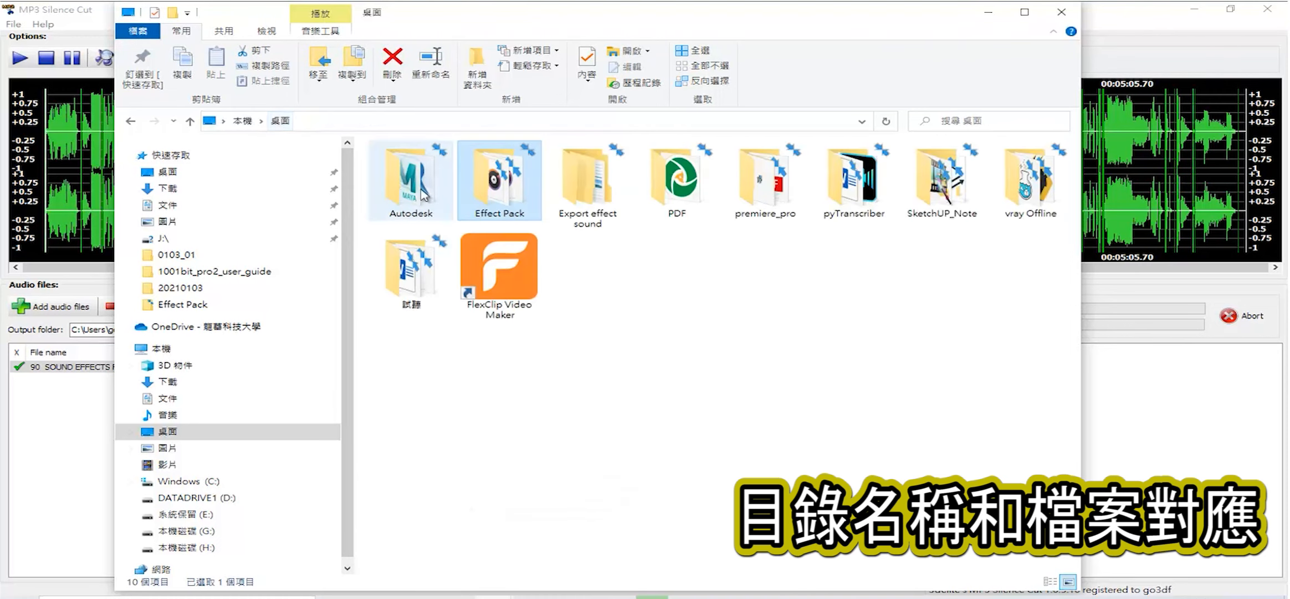
{"action": "double_click", "coordinate": [592, 209]}
{"action": "right_click", "coordinate": [387, 181]}
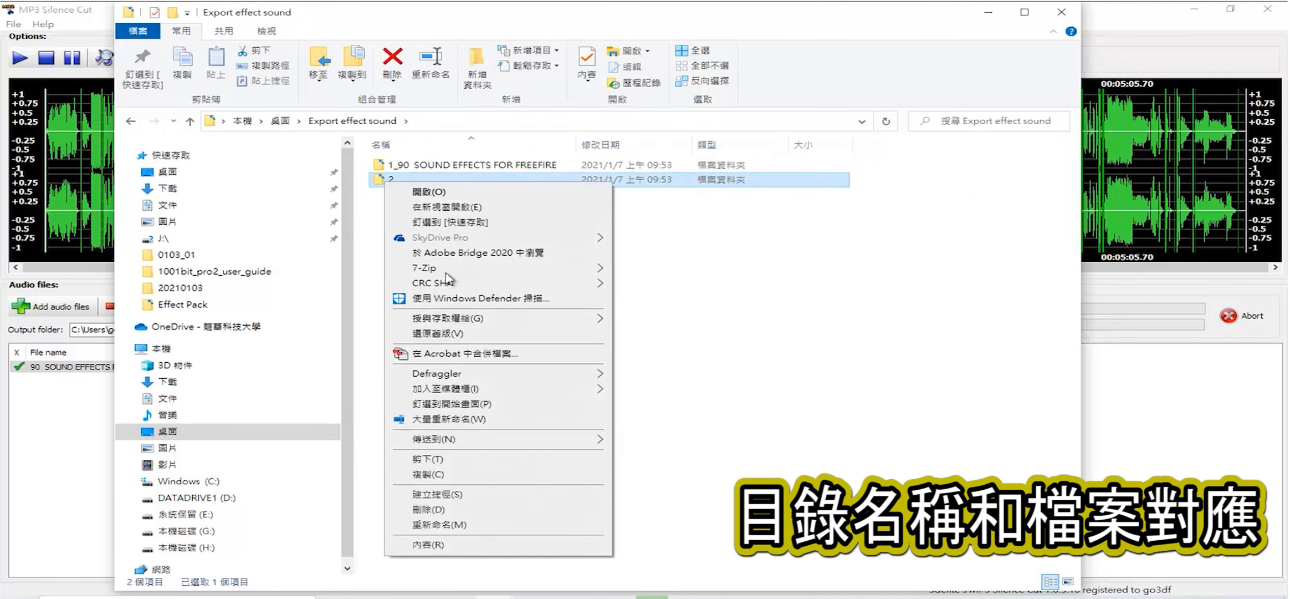
{"action": "left_click", "coordinate": [438, 523]}
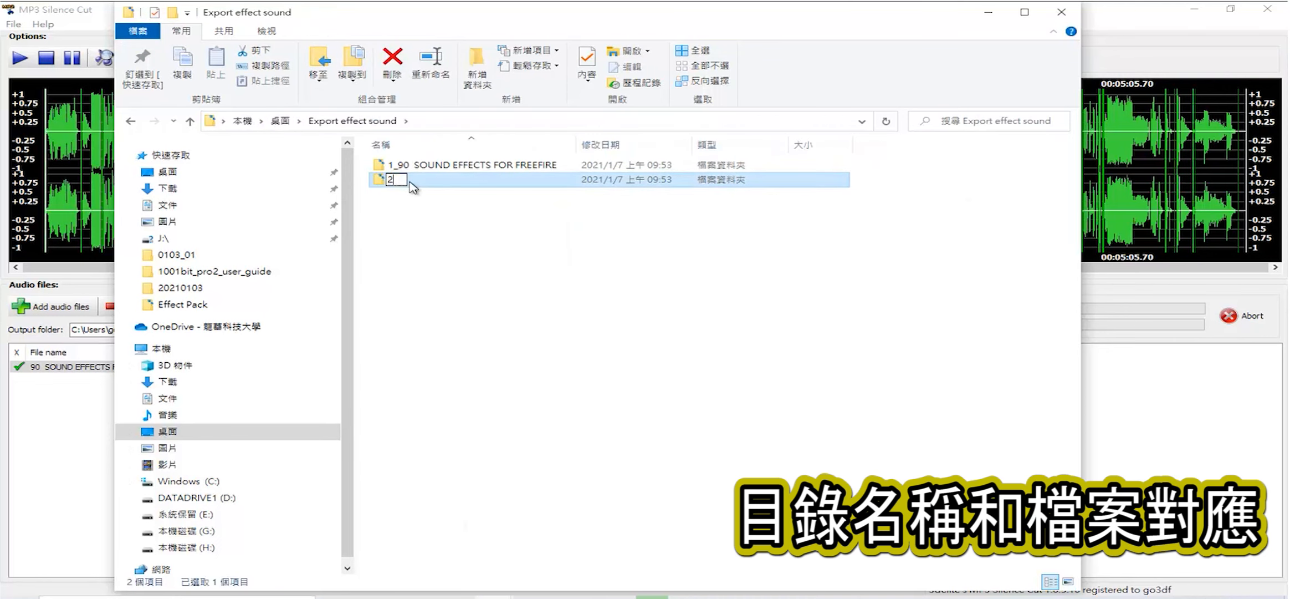
{"action": "key", "text": "super+space"}
{"action": "type", "text": "_"}
{"action": "type", "text": "SOUND EFFECTS Pack 30"}
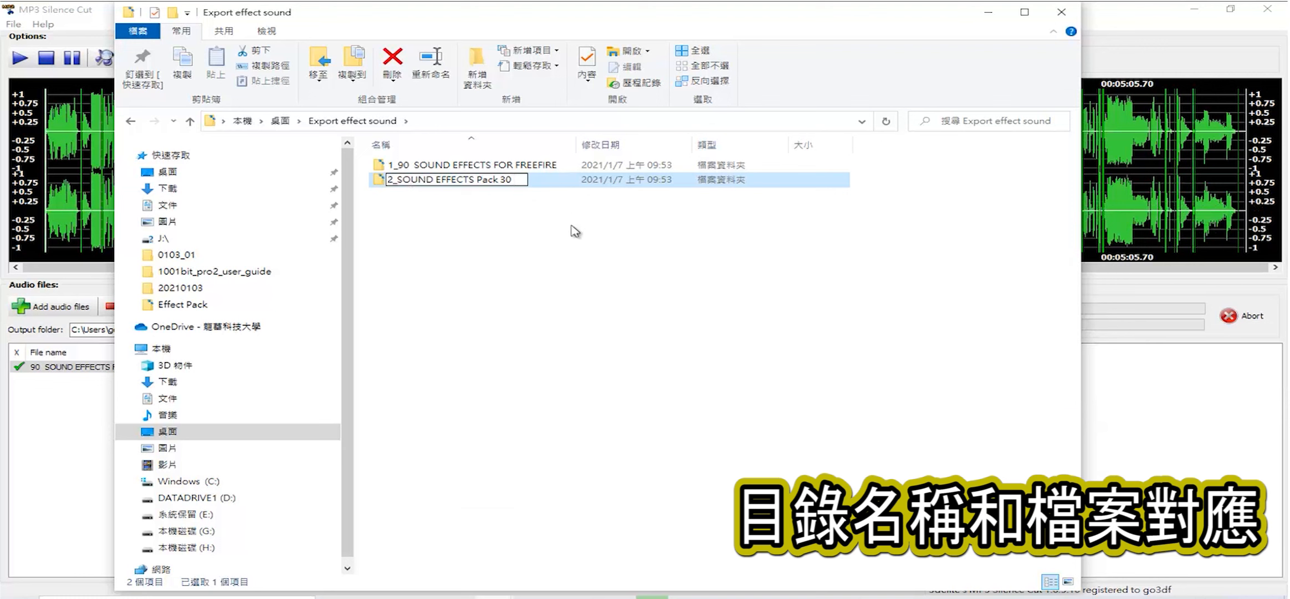
{"action": "left_click", "coordinate": [595, 301]}
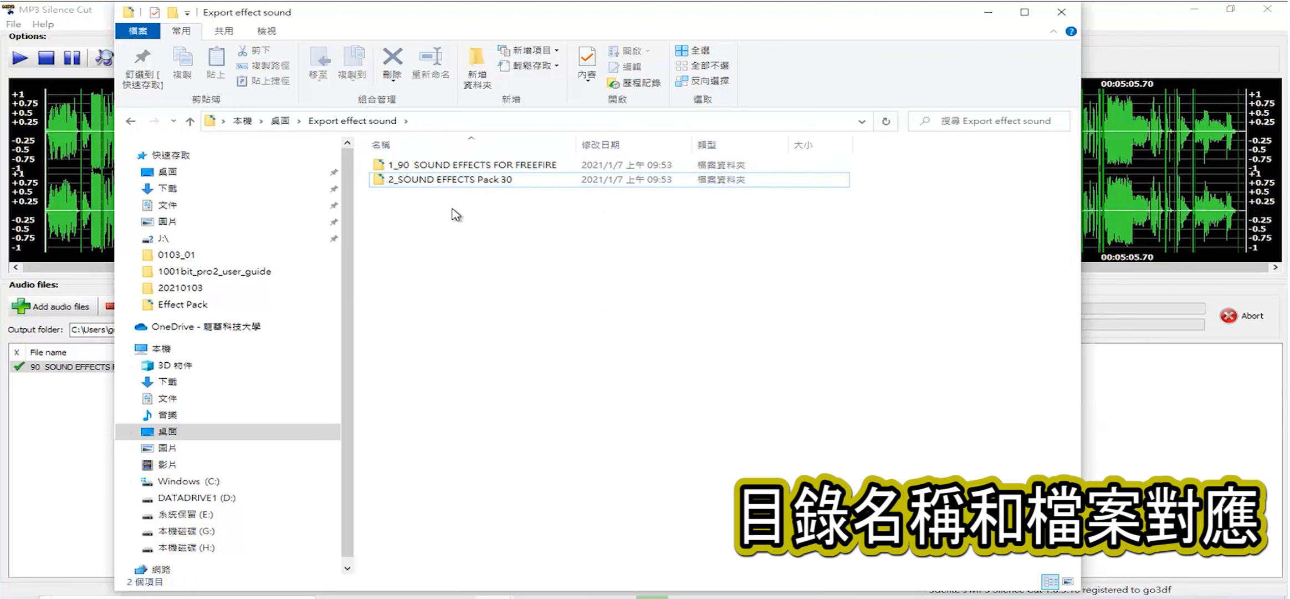
Return to MP3 Silence Cut and set the output folder to "1_90 SOUND EFFECTS FOR FREEFIRE" inside "Export effect sound"
{"action": "left_click", "coordinate": [988, 12]}
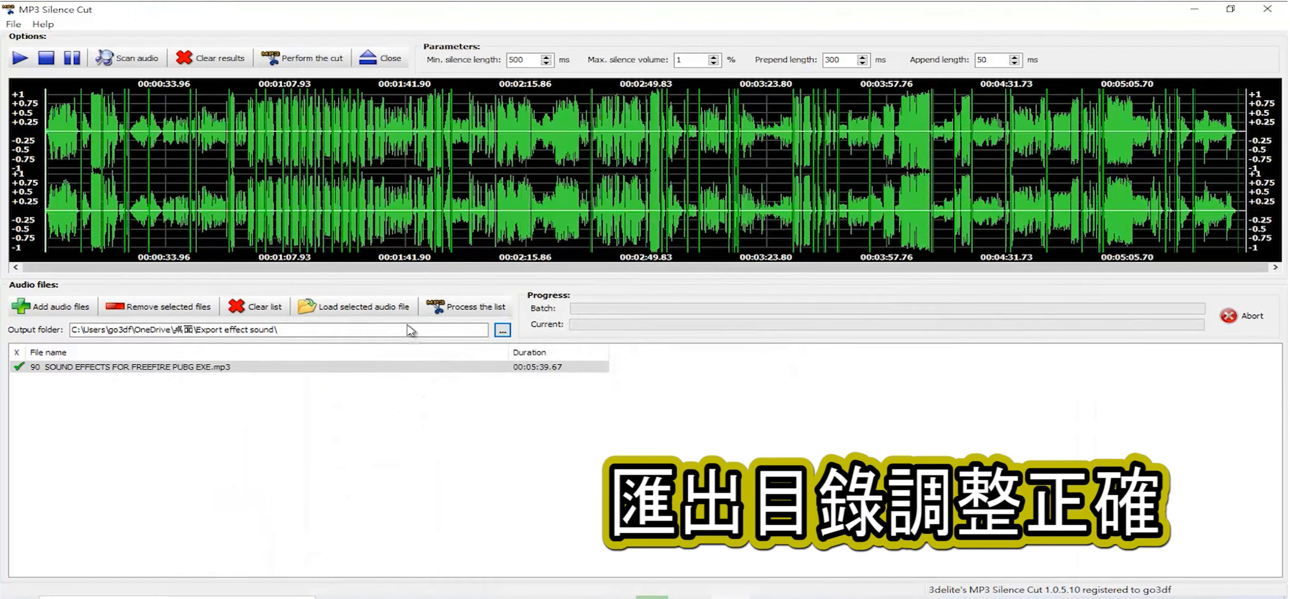
{"action": "left_click", "coordinate": [502, 331]}
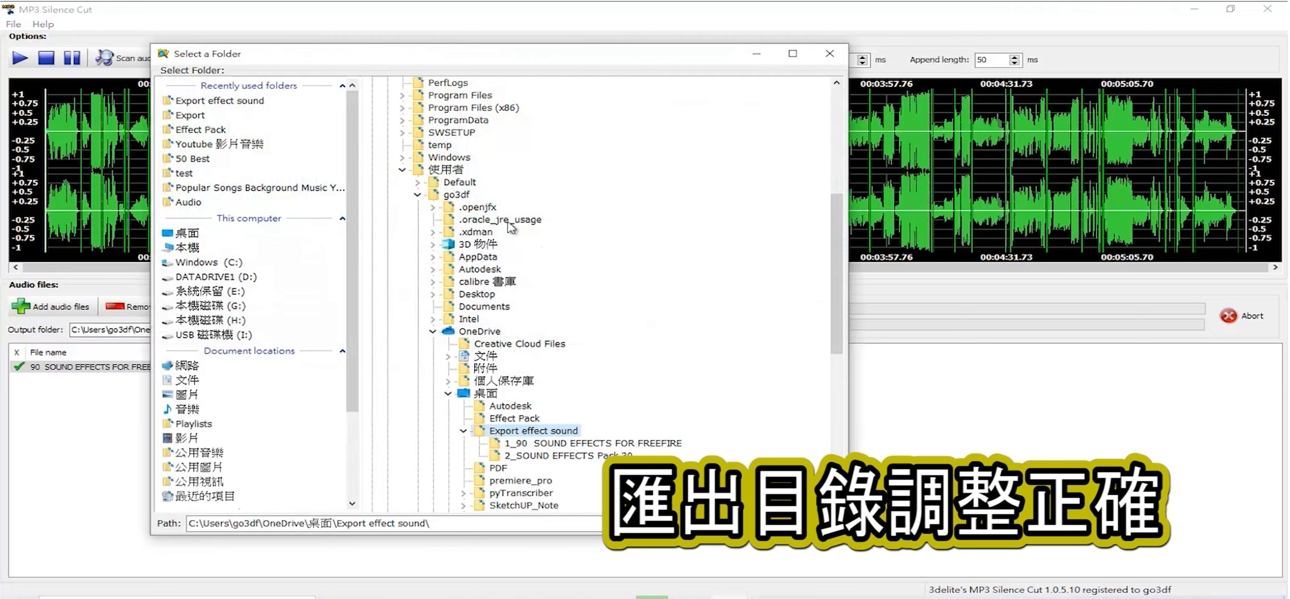
{"action": "left_click", "coordinate": [540, 447]}
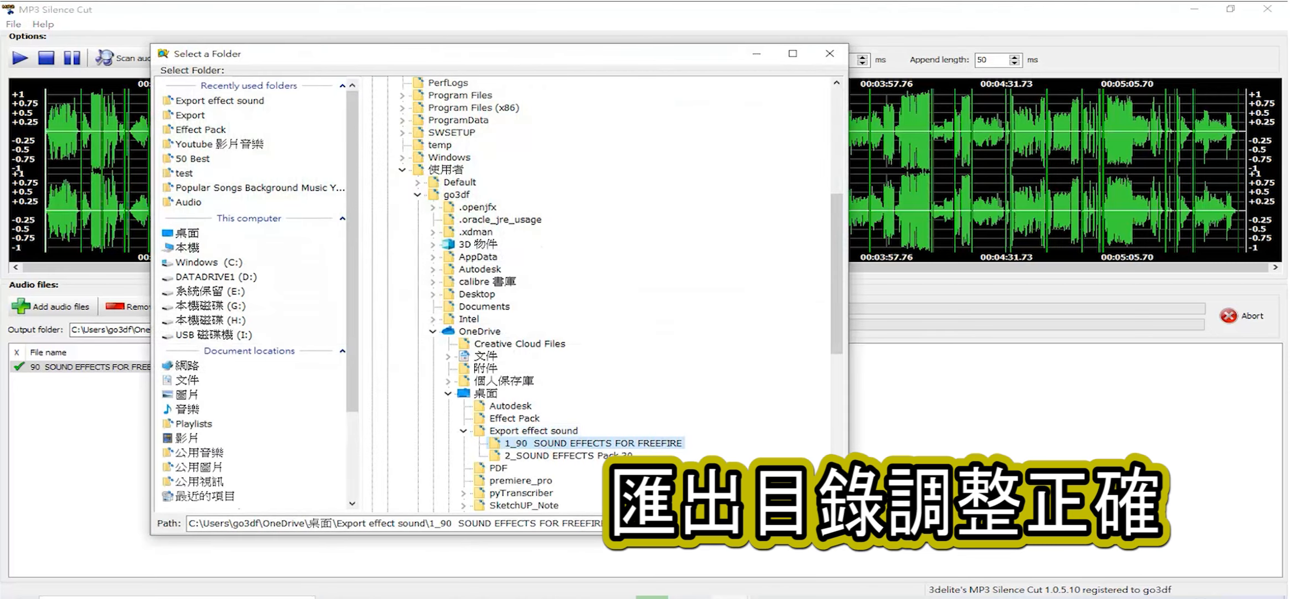
{"action": "key", "text": "Return"}
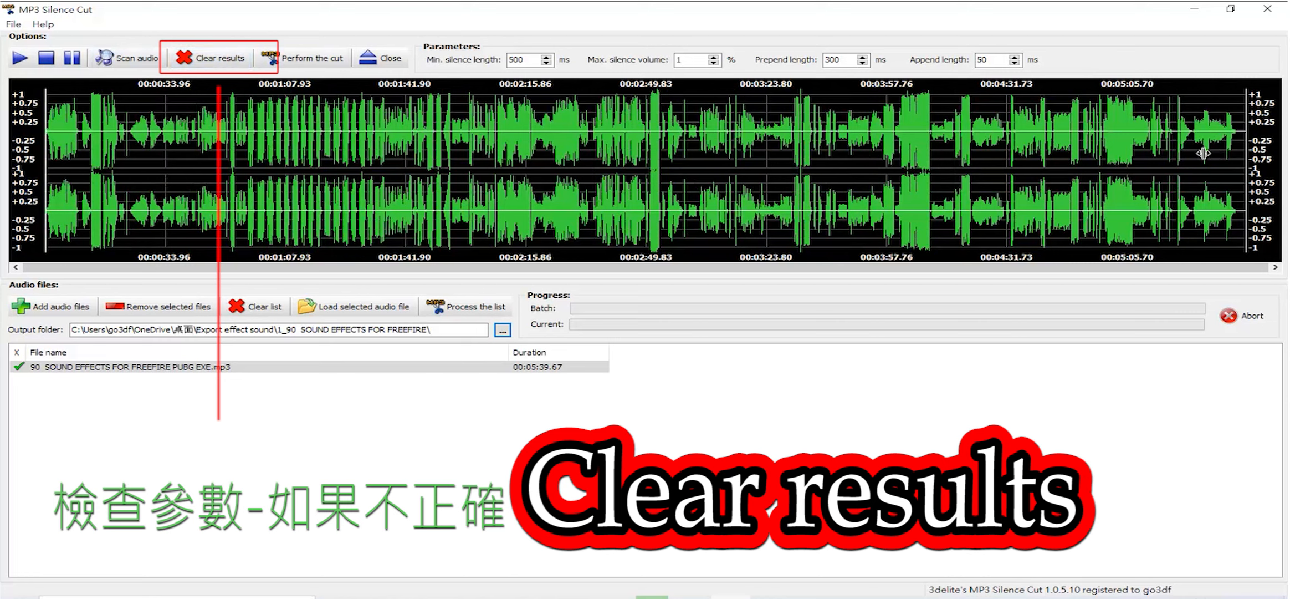
Rescan the loaded audio with a prepend length of 200 ms and perform the cut
{"action": "double_click", "coordinate": [842, 61]}
{"action": "type", "text": "20"}
{"action": "left_click", "coordinate": [133, 59]}
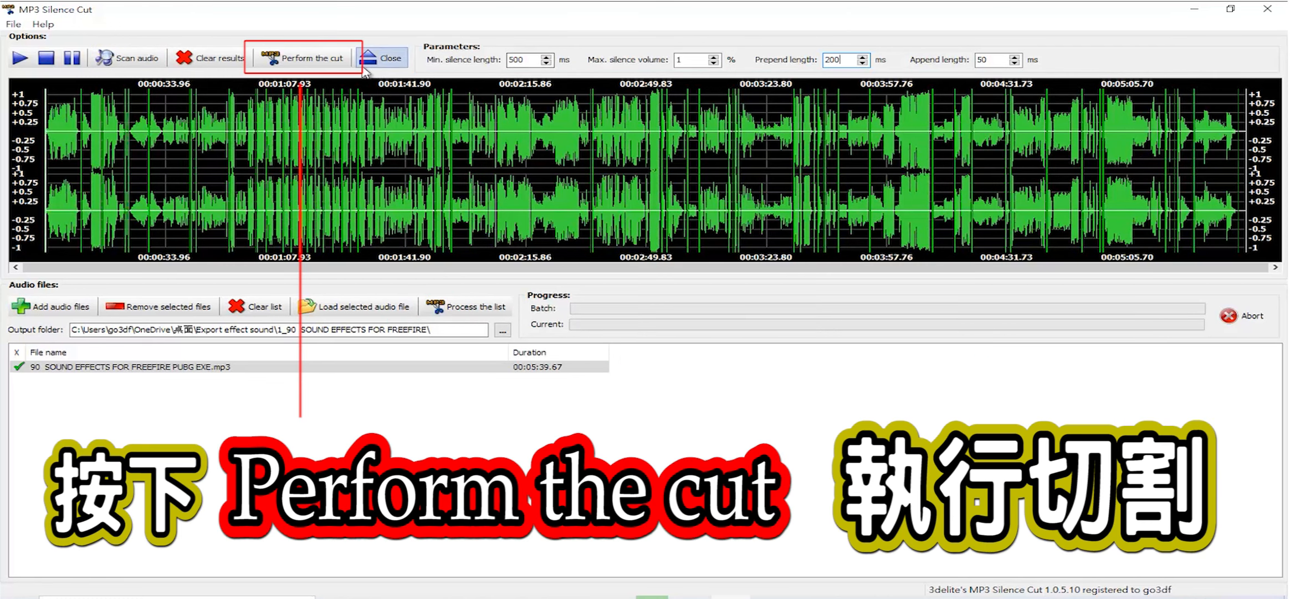
{"action": "left_click", "coordinate": [316, 61]}
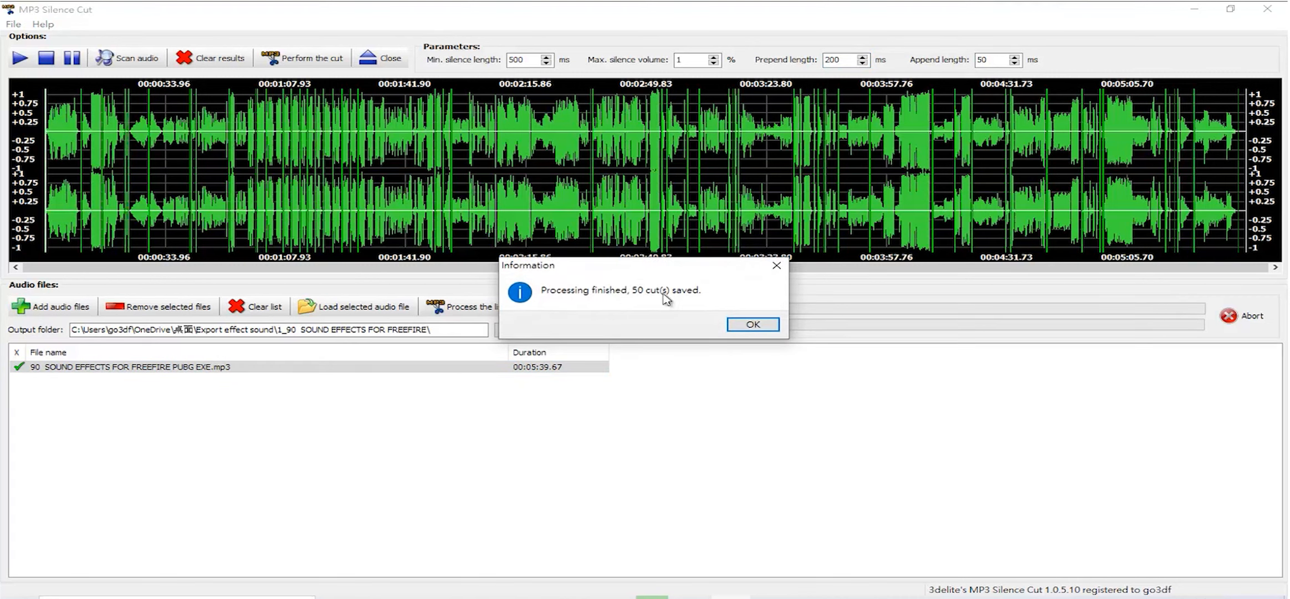
{"action": "left_click", "coordinate": [752, 324]}
Switch to File Explorer and show the exported cuts in "1_90 SOUND EFFECTS FOR FREEFIRE" with full file names in a maximized window
{"action": "mouse_move", "coordinate": [562, 579]}
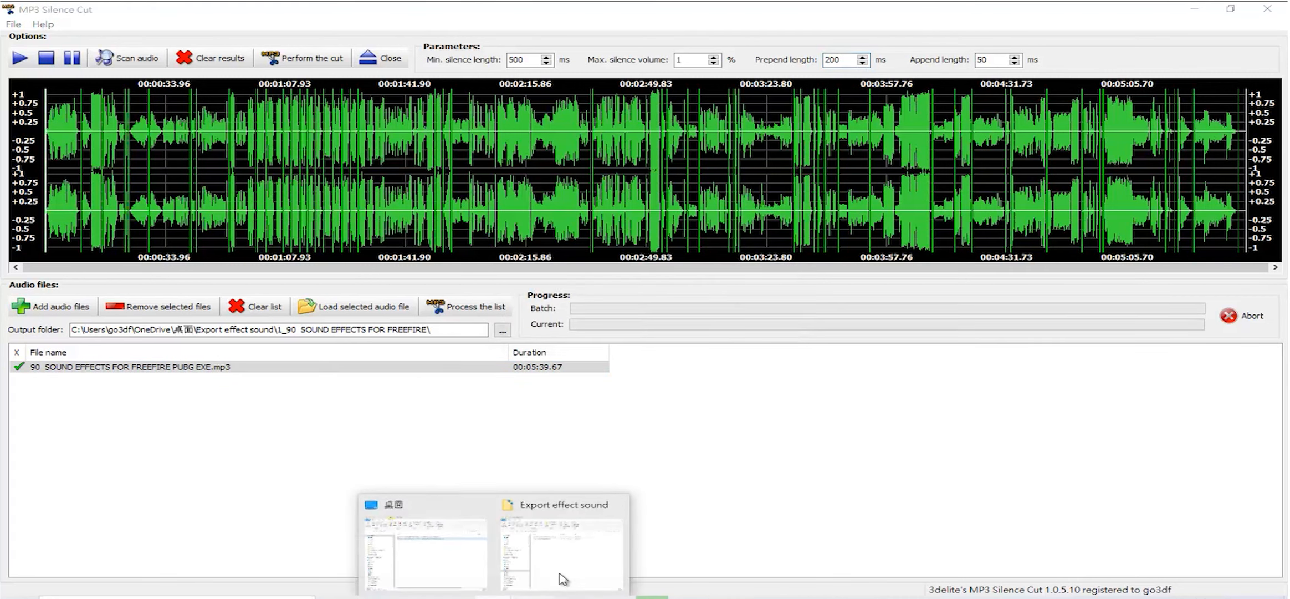
{"action": "left_click", "coordinate": [576, 553]}
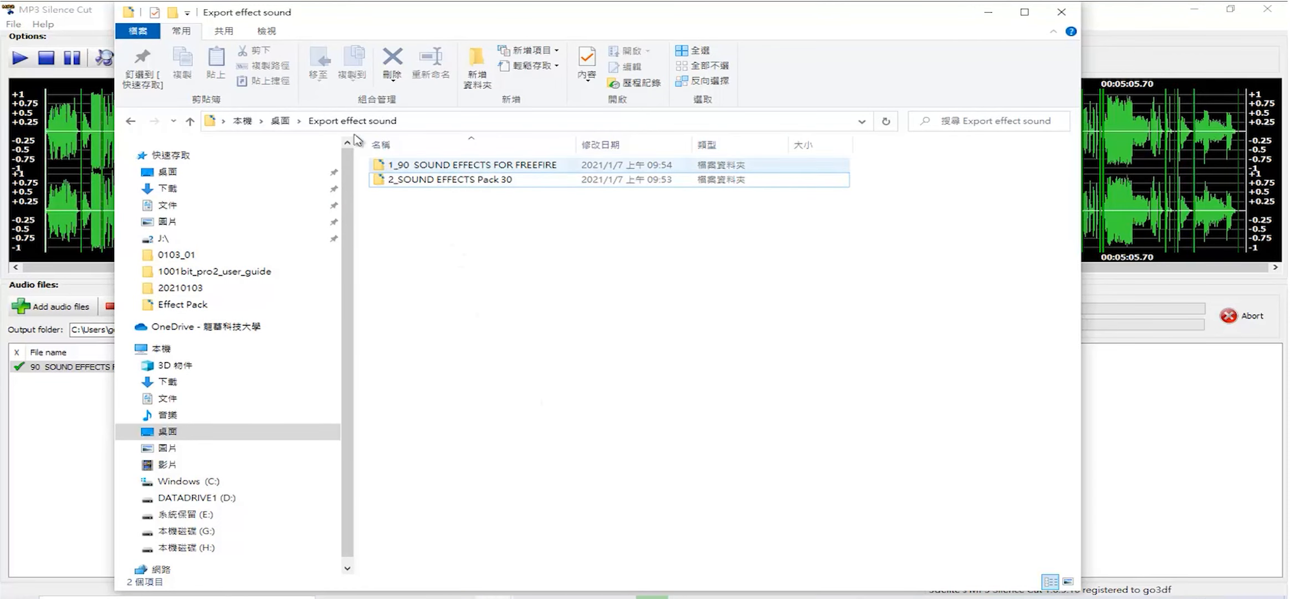
{"action": "left_click", "coordinate": [421, 165]}
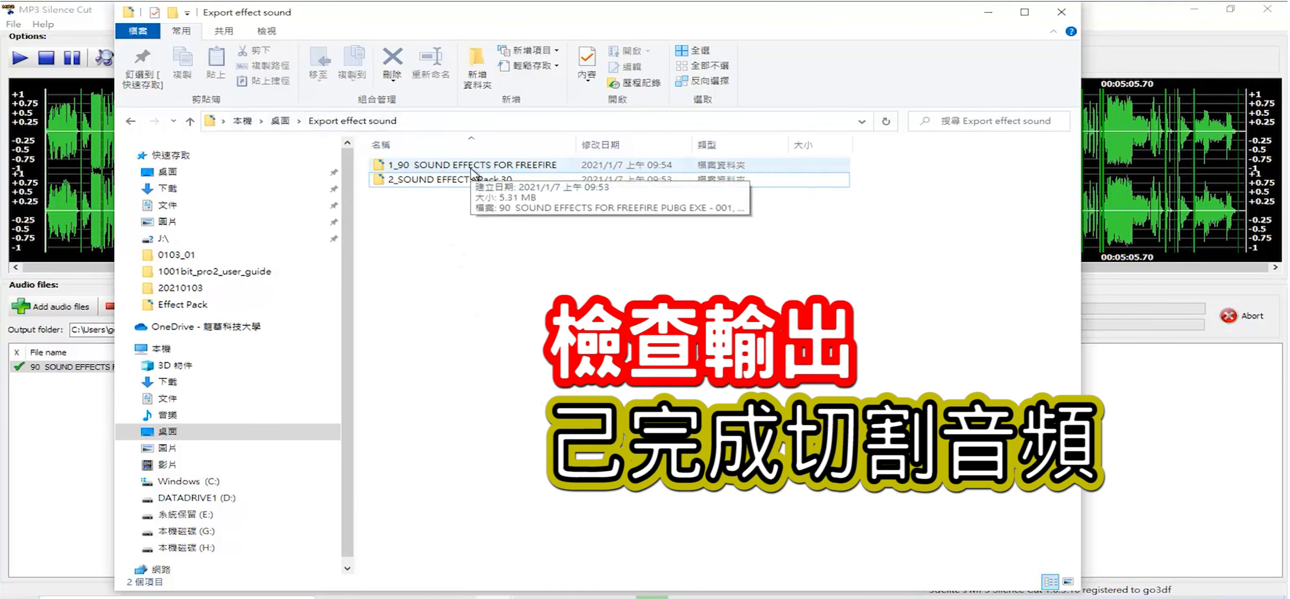
{"action": "double_click", "coordinate": [471, 167]}
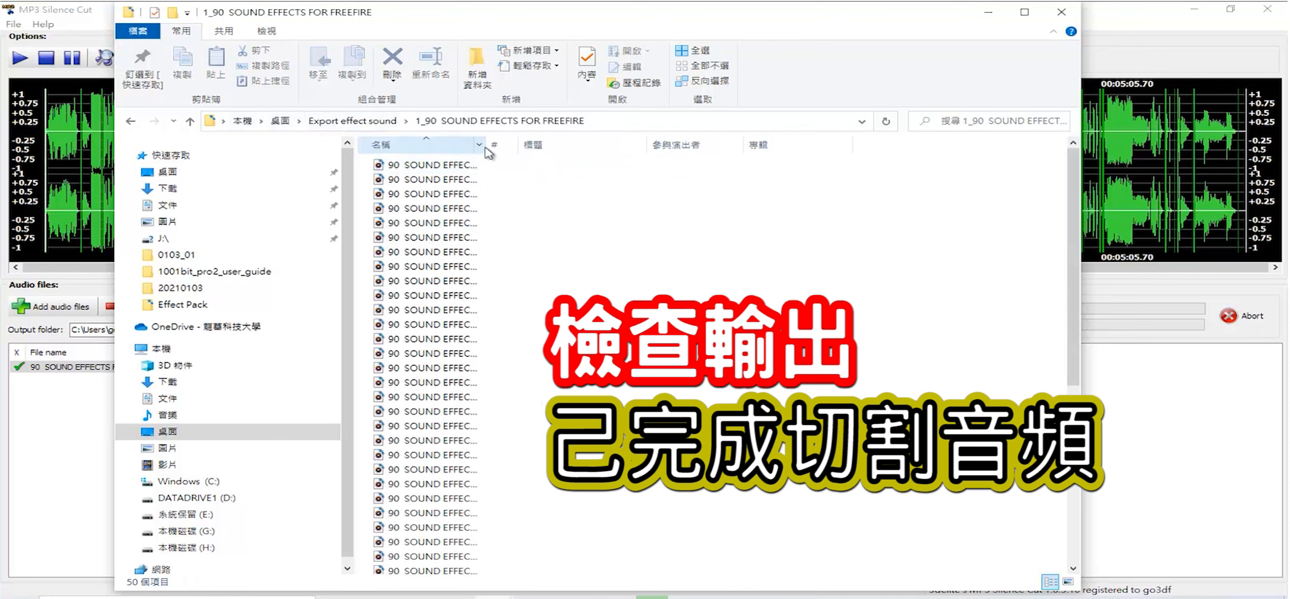
{"action": "left_click_drag", "start_coordinate": [487, 145], "coordinate": [709, 145]}
{"action": "left_click", "coordinate": [1024, 11]}
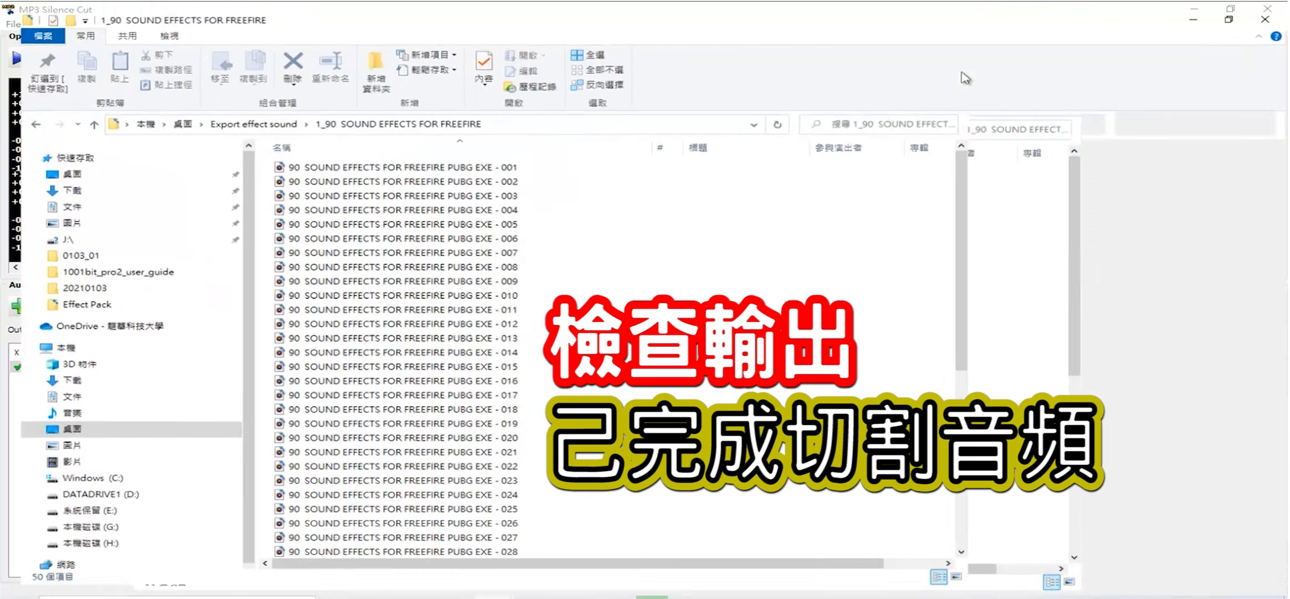
Play the exported cuts 001 to 005 one after another to check the split, closing the player after each
{"action": "double_click", "coordinate": [382, 161]}
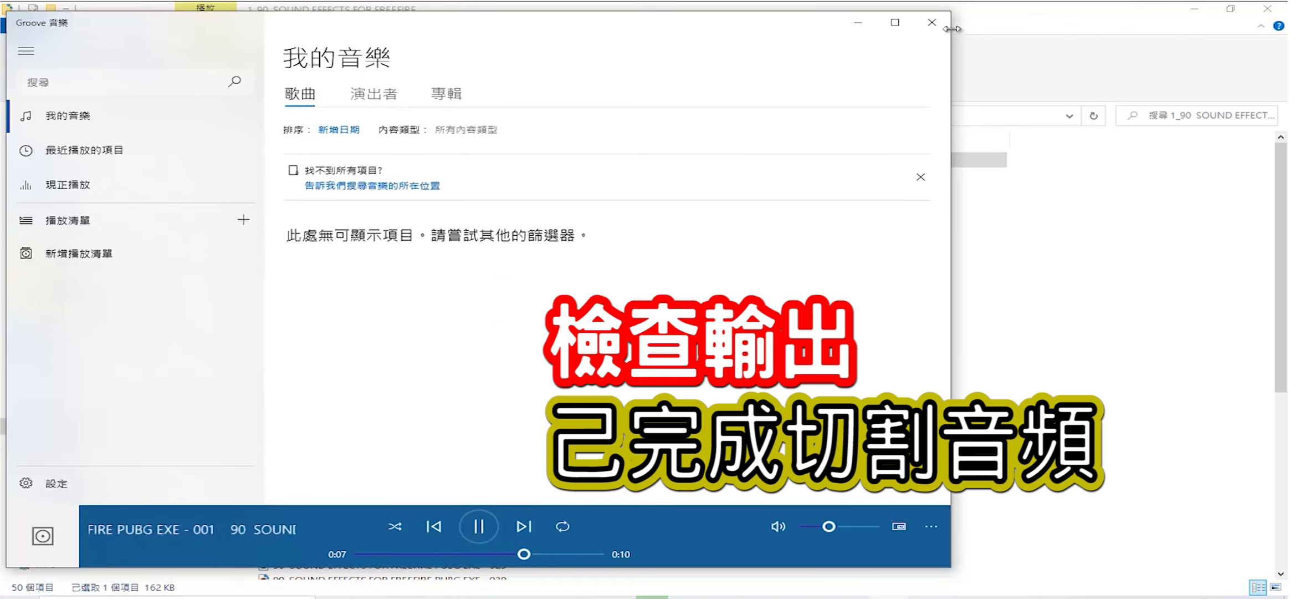
{"action": "left_click", "coordinate": [932, 22]}
{"action": "double_click", "coordinate": [342, 175]}
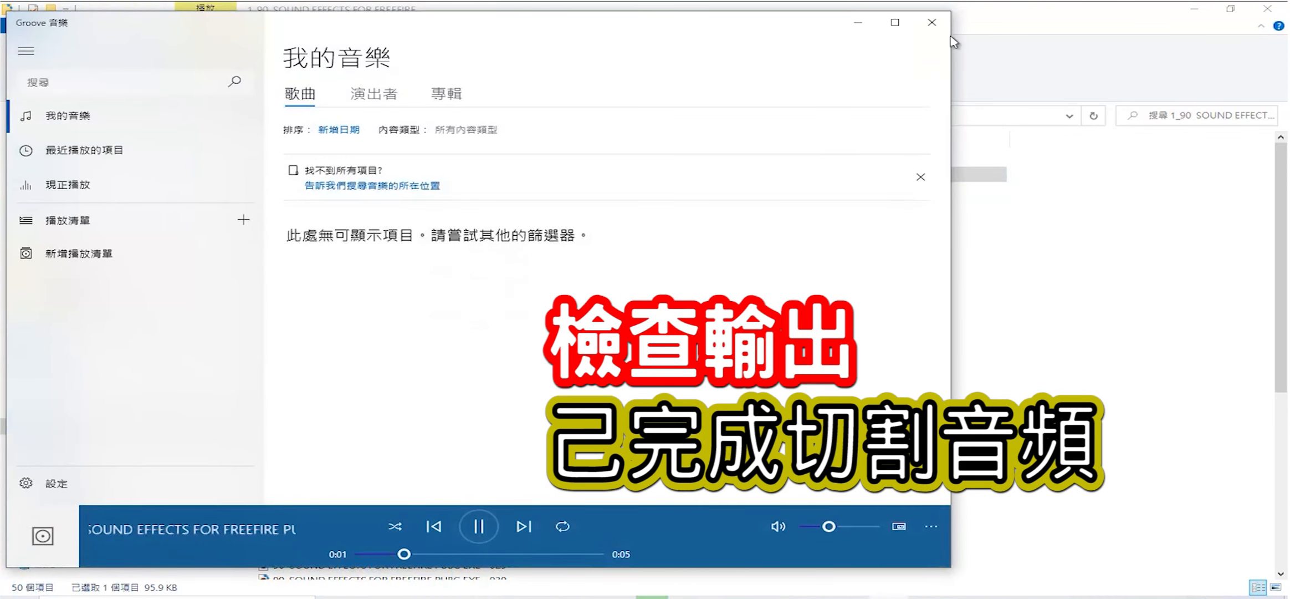
{"action": "left_click", "coordinate": [932, 22]}
{"action": "double_click", "coordinate": [344, 190]}
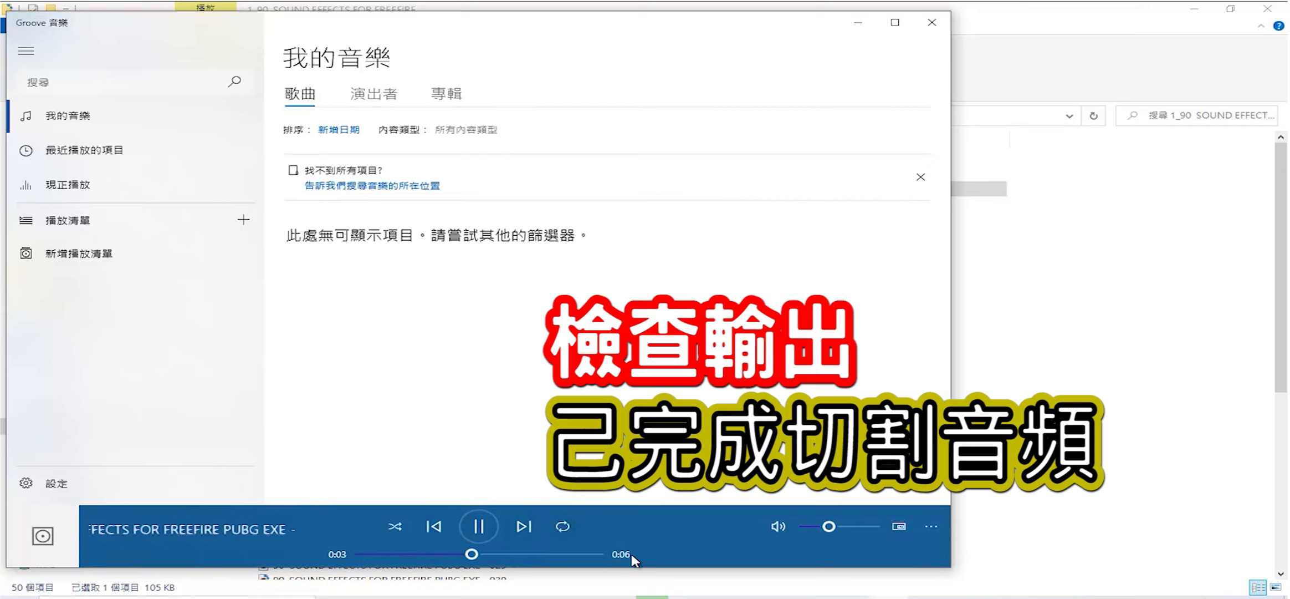
{"action": "left_click", "coordinate": [932, 23]}
{"action": "double_click", "coordinate": [434, 204]}
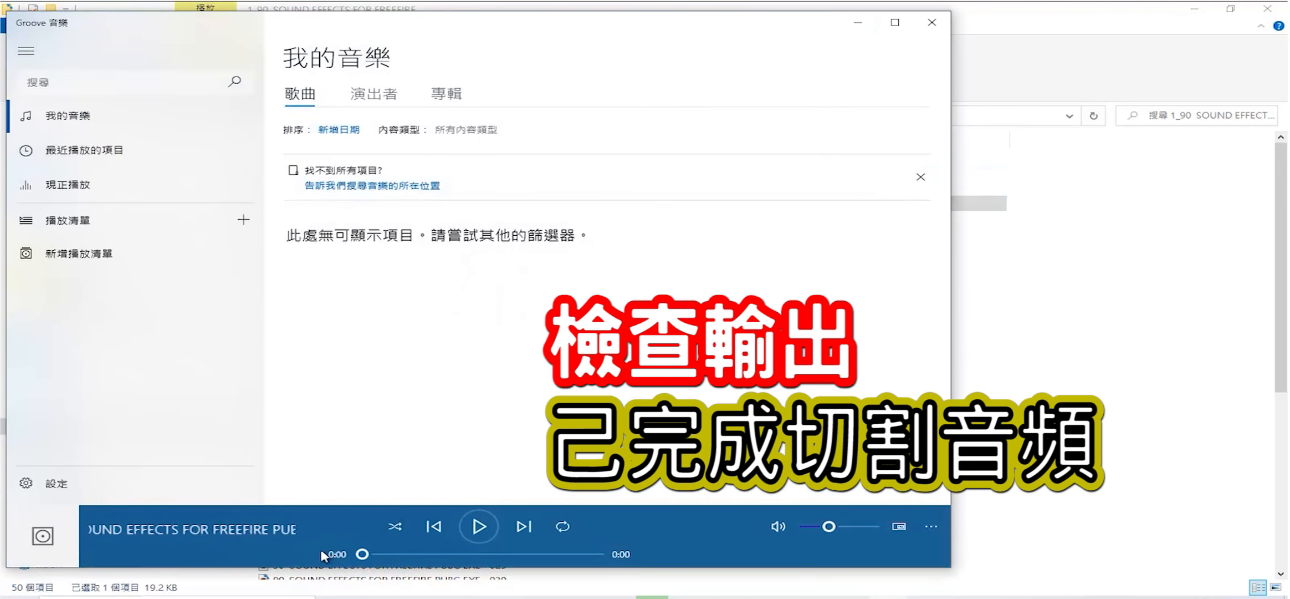
{"action": "left_click", "coordinate": [932, 22]}
{"action": "double_click", "coordinate": [401, 219]}
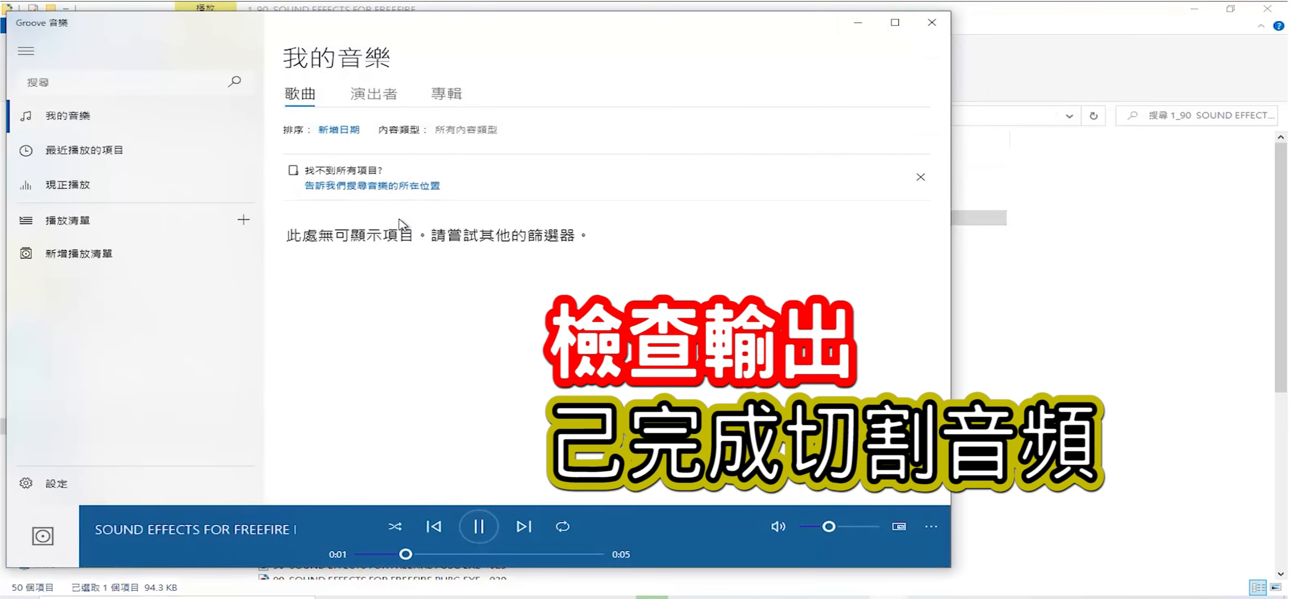
{"action": "left_click", "coordinate": [932, 23]}
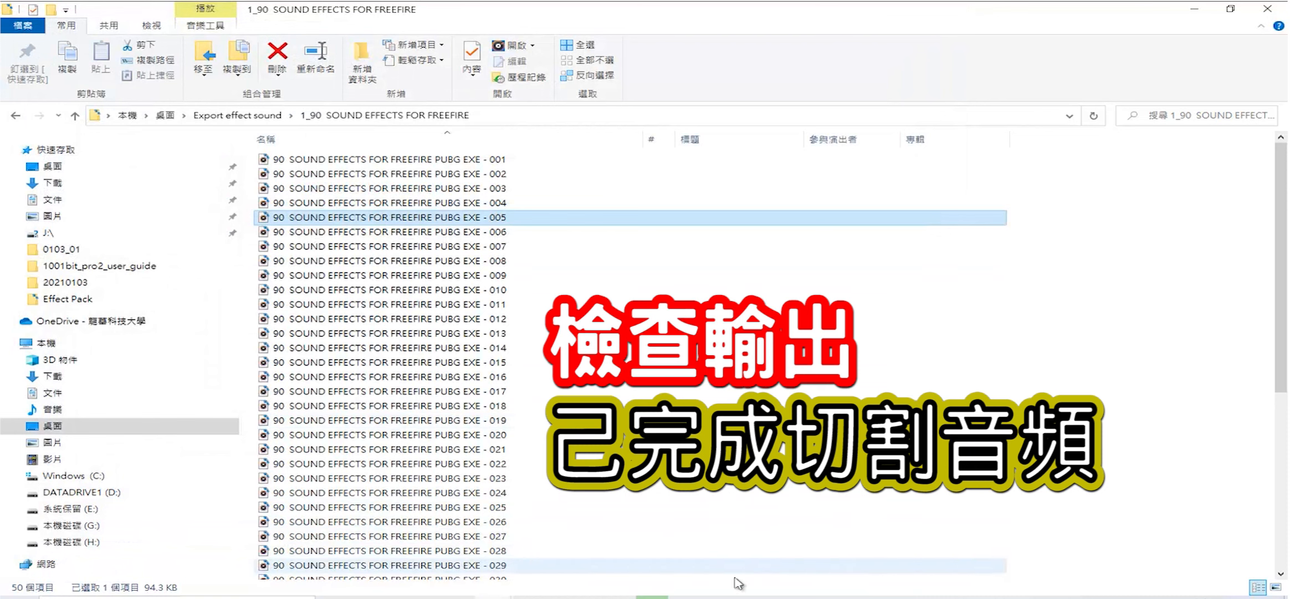
Return to MP3 Silence Cut and clear both the scan results and the audio file list
{"action": "left_click", "coordinate": [733, 597]}
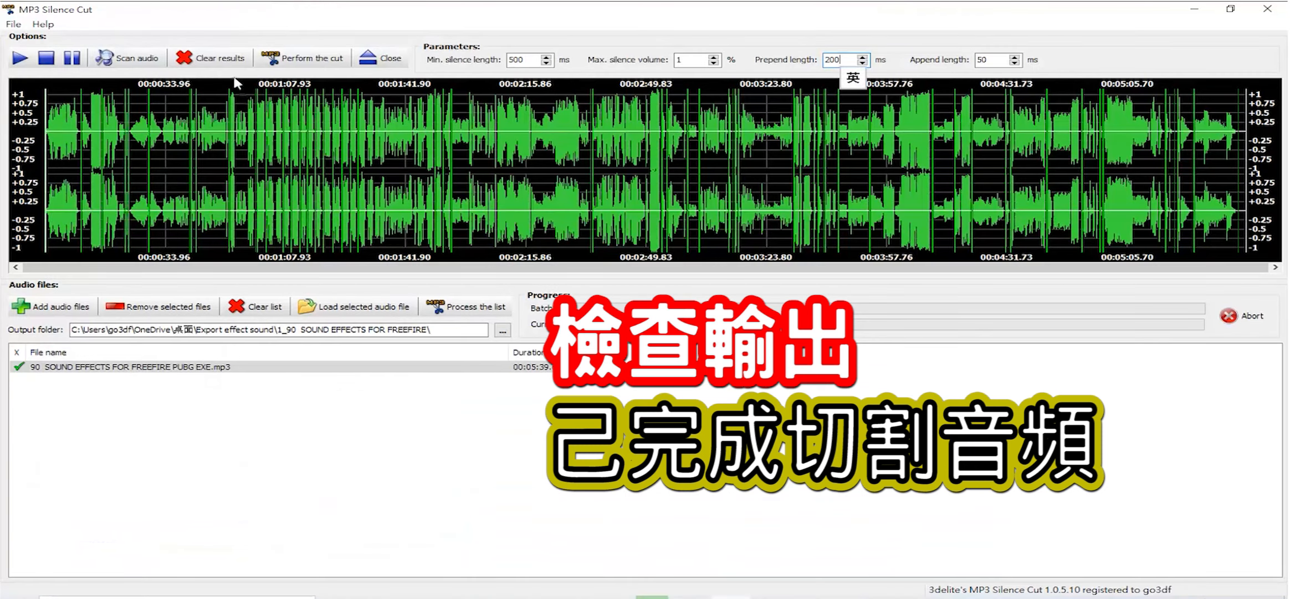
{"action": "left_click", "coordinate": [220, 63]}
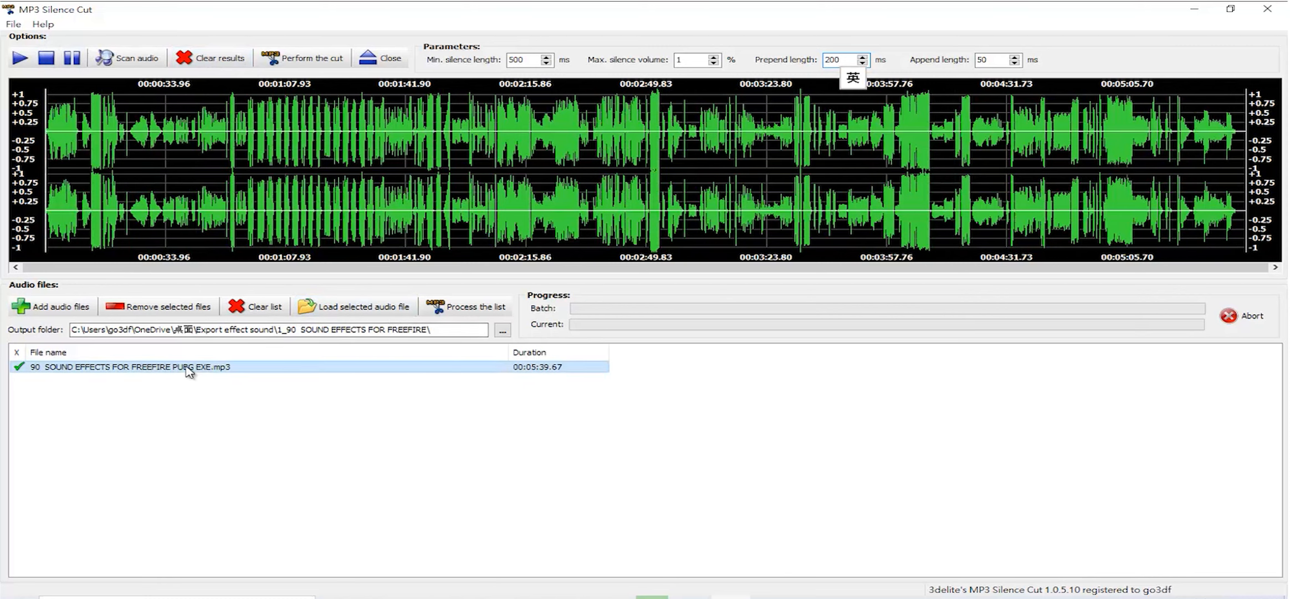
{"action": "left_click", "coordinate": [256, 306]}
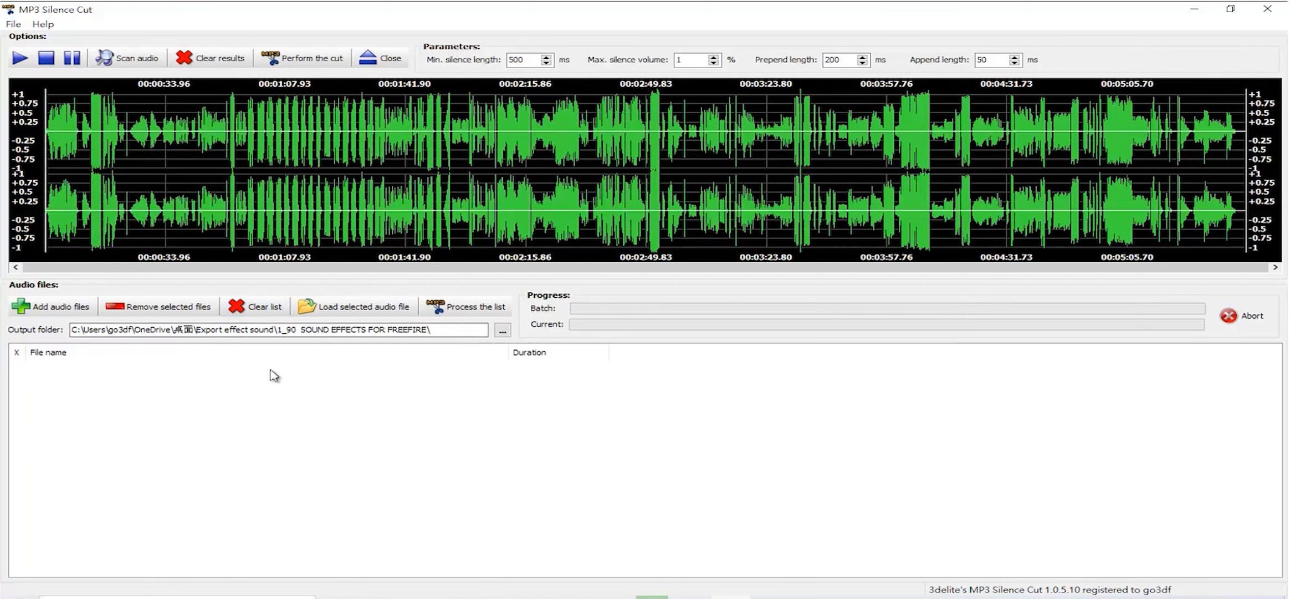
Load the "SOUND EFFECTS Pack 30" MP3 from the Effect Pack folder and scan it for silences
{"action": "left_click", "coordinate": [50, 306]}
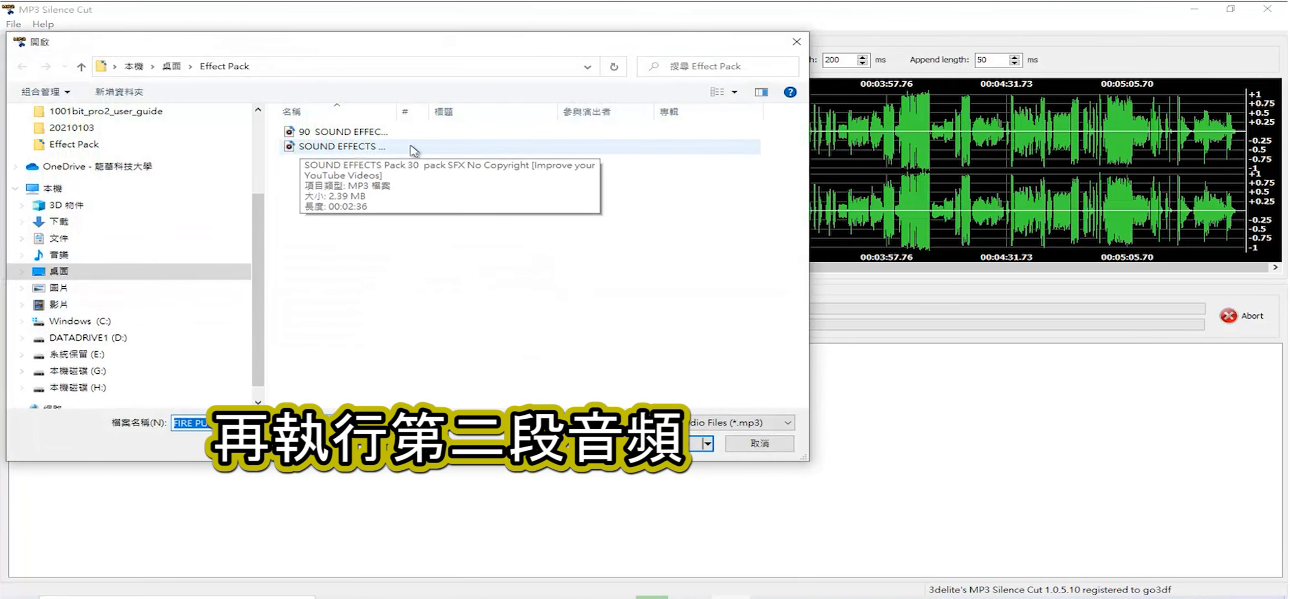
{"action": "double_click", "coordinate": [336, 147]}
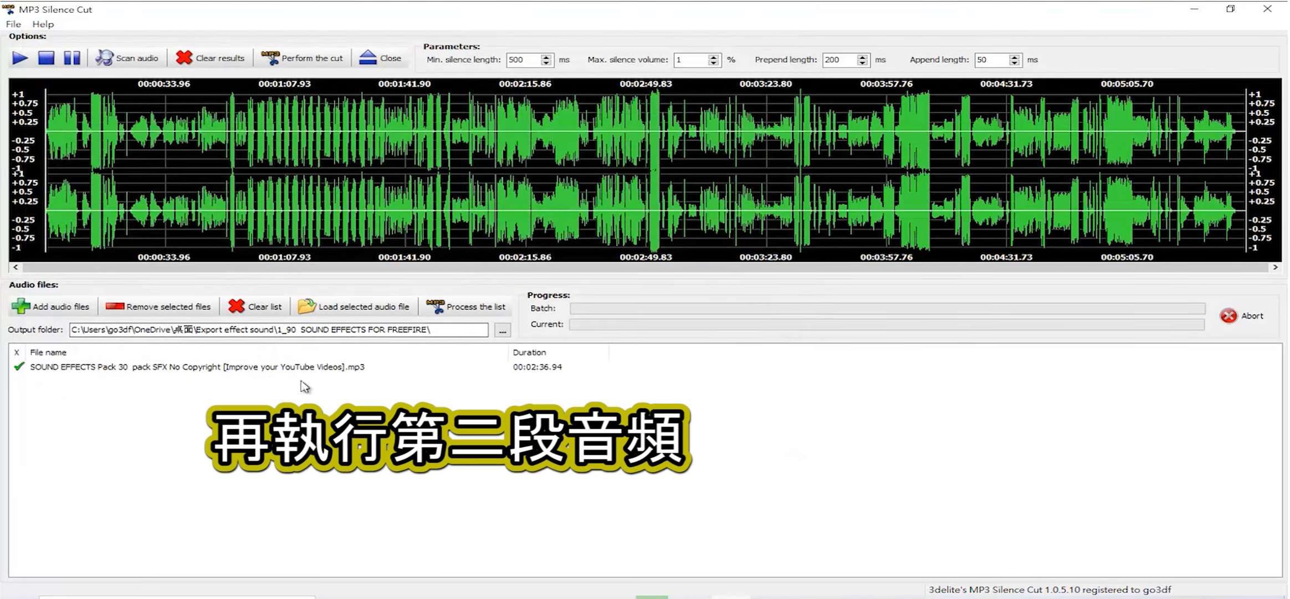
{"action": "double_click", "coordinate": [210, 370]}
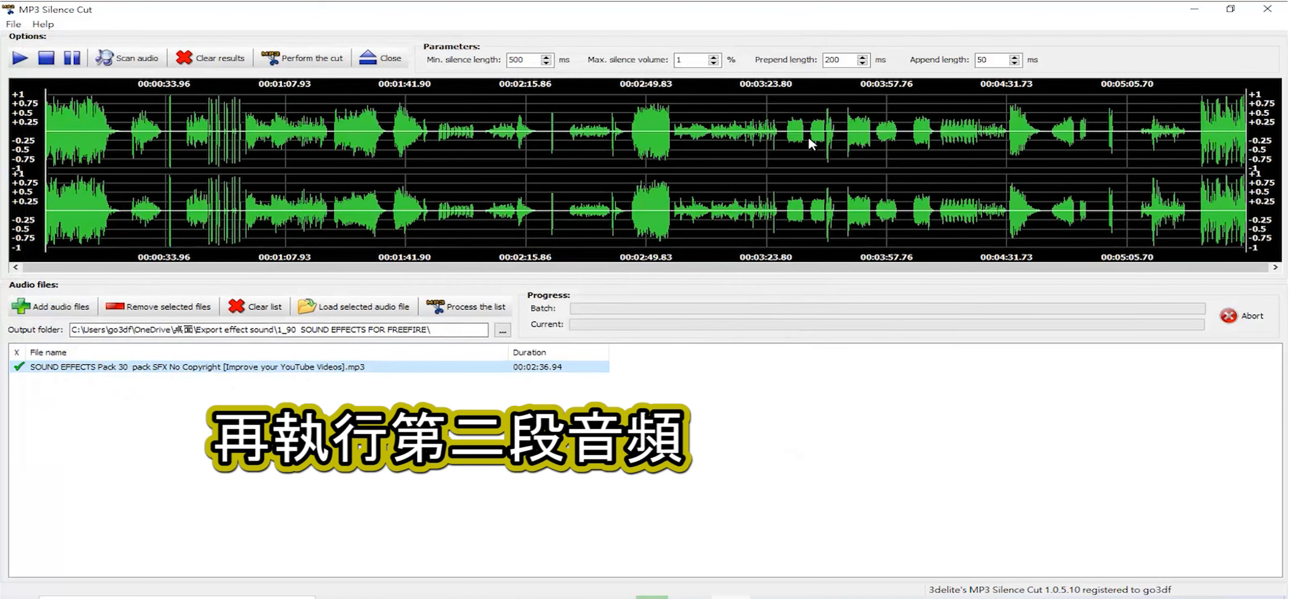
{"action": "left_click", "coordinate": [136, 64]}
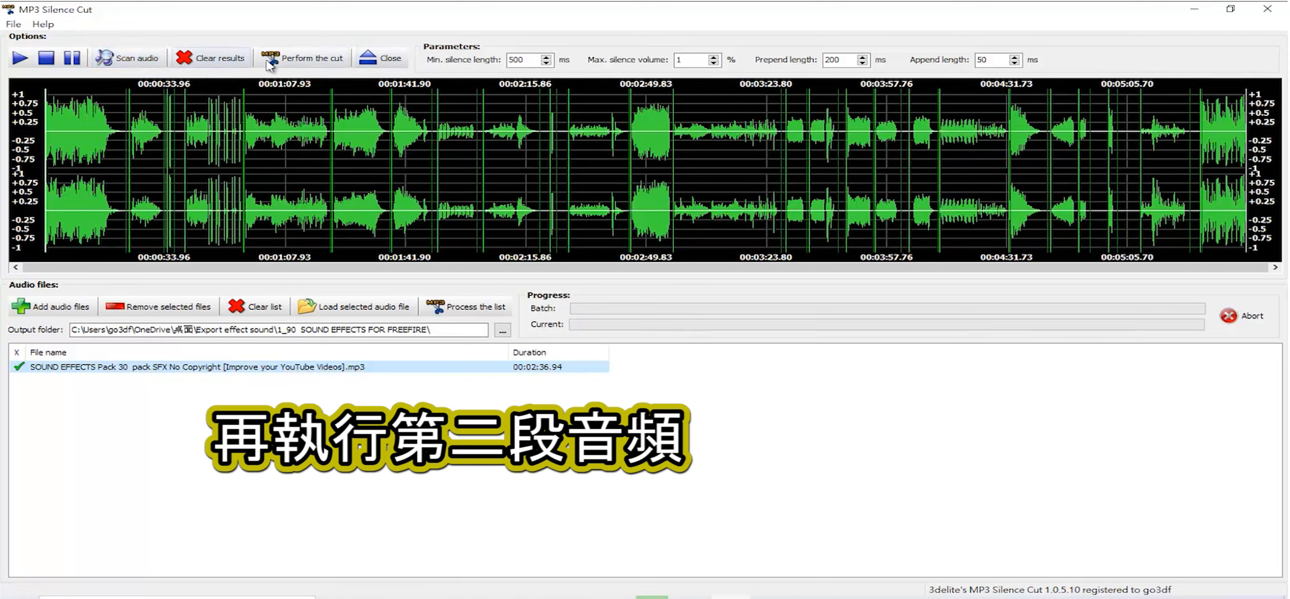
Set the prepend length to 300 ms, then clear the scan results and rescan the audio
{"action": "double_click", "coordinate": [848, 59]}
{"action": "type", "text": "3"}
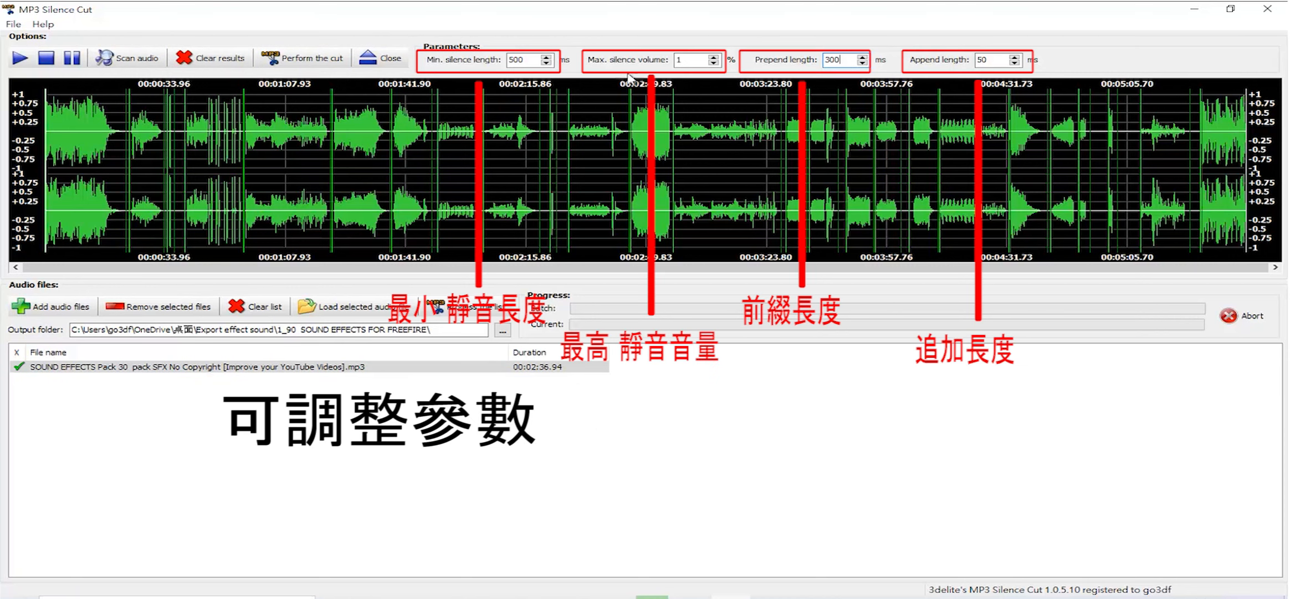
{"action": "left_click", "coordinate": [213, 58]}
{"action": "left_click", "coordinate": [141, 60]}
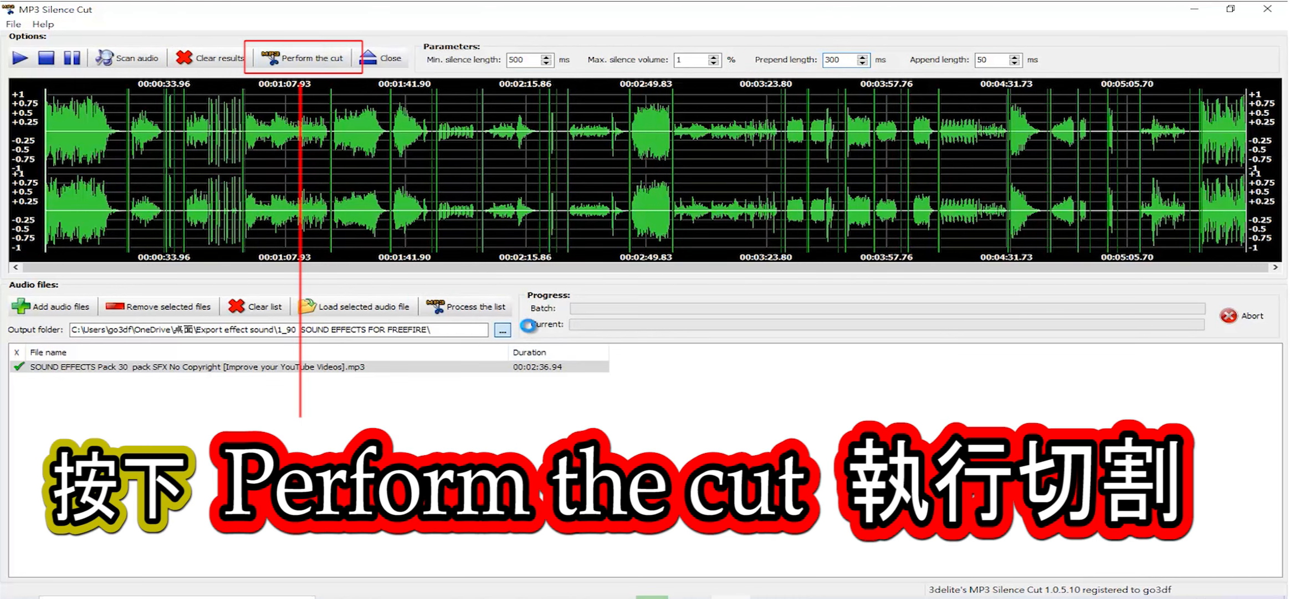
Set the output folder to "2_SOUND EFFECTS Pack 30" inside "Export effect sound" and perform the cut
{"action": "left_click", "coordinate": [535, 457]}
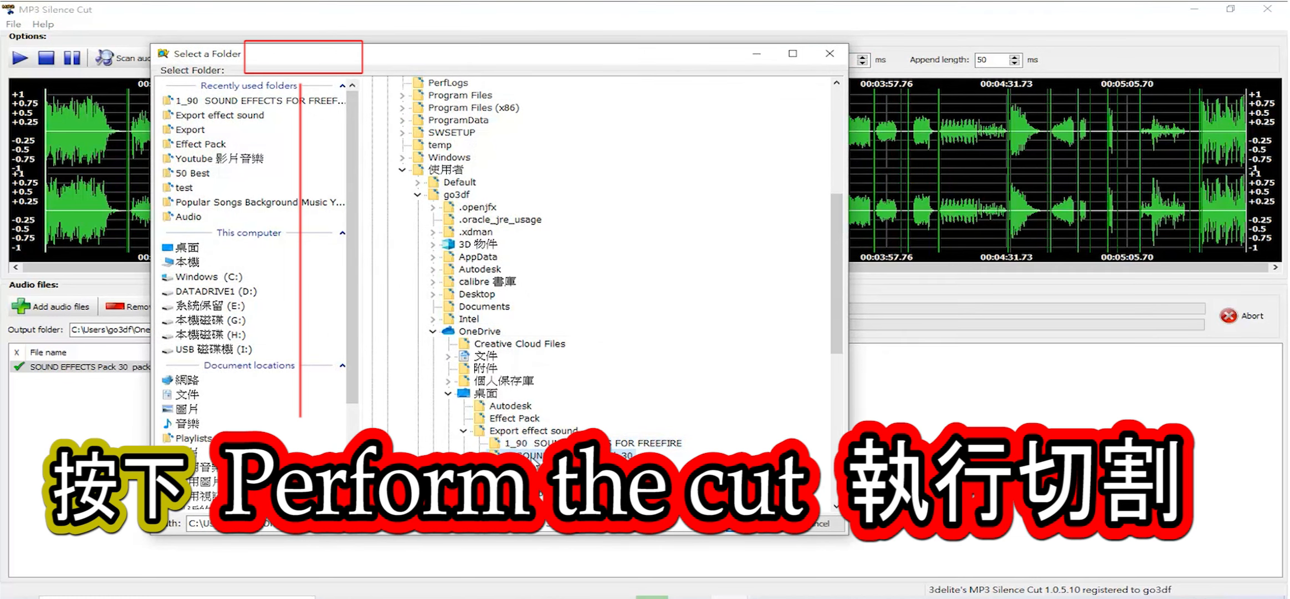
{"action": "left_click", "coordinate": [749, 526]}
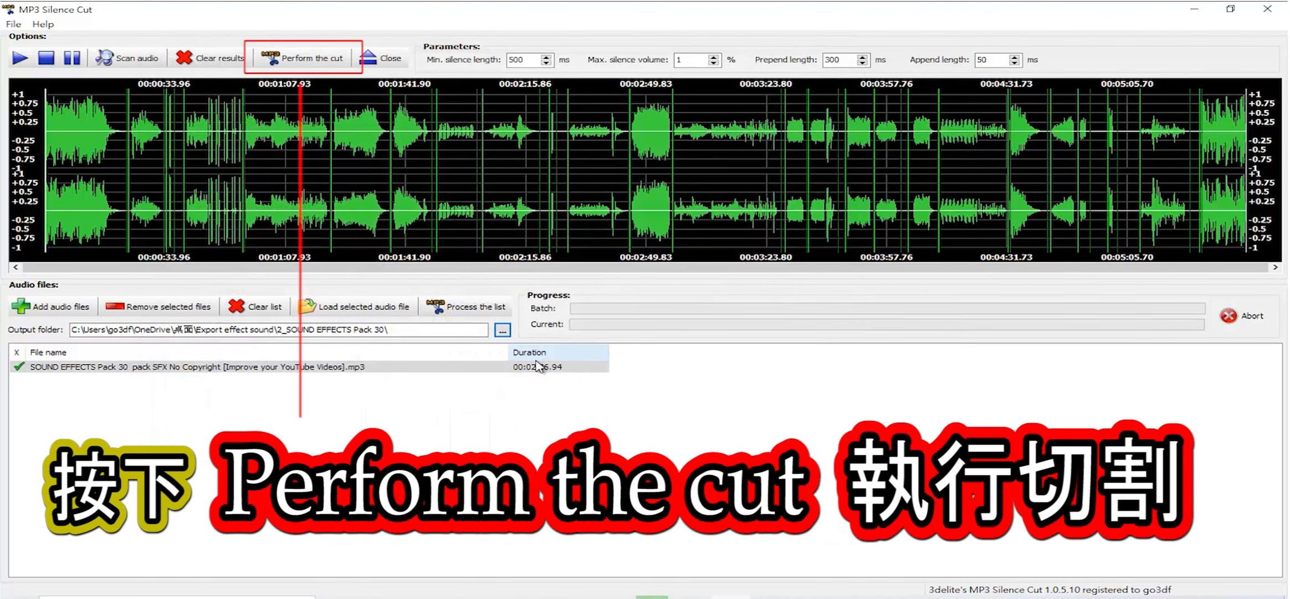
{"action": "left_click", "coordinate": [291, 61]}
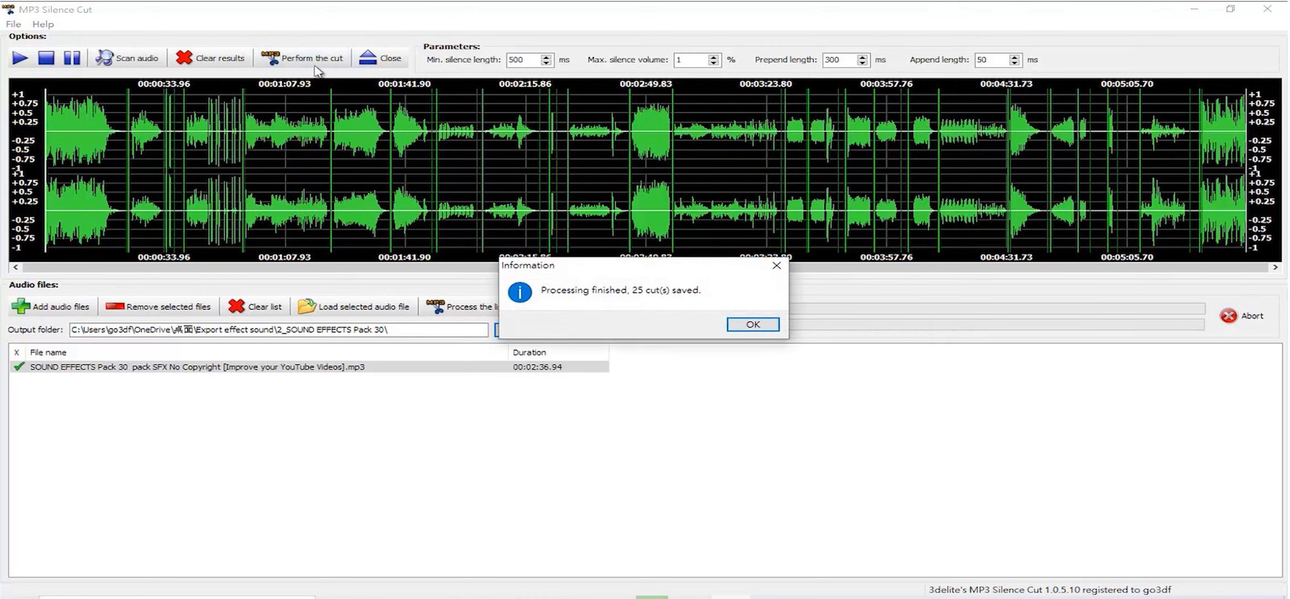
{"action": "left_click", "coordinate": [754, 325]}
Switch to File Explorer and open the "2_SOUND EFFECTS Pack 30" folder inside "Export effect sound"
{"action": "mouse_move", "coordinate": [543, 592]}
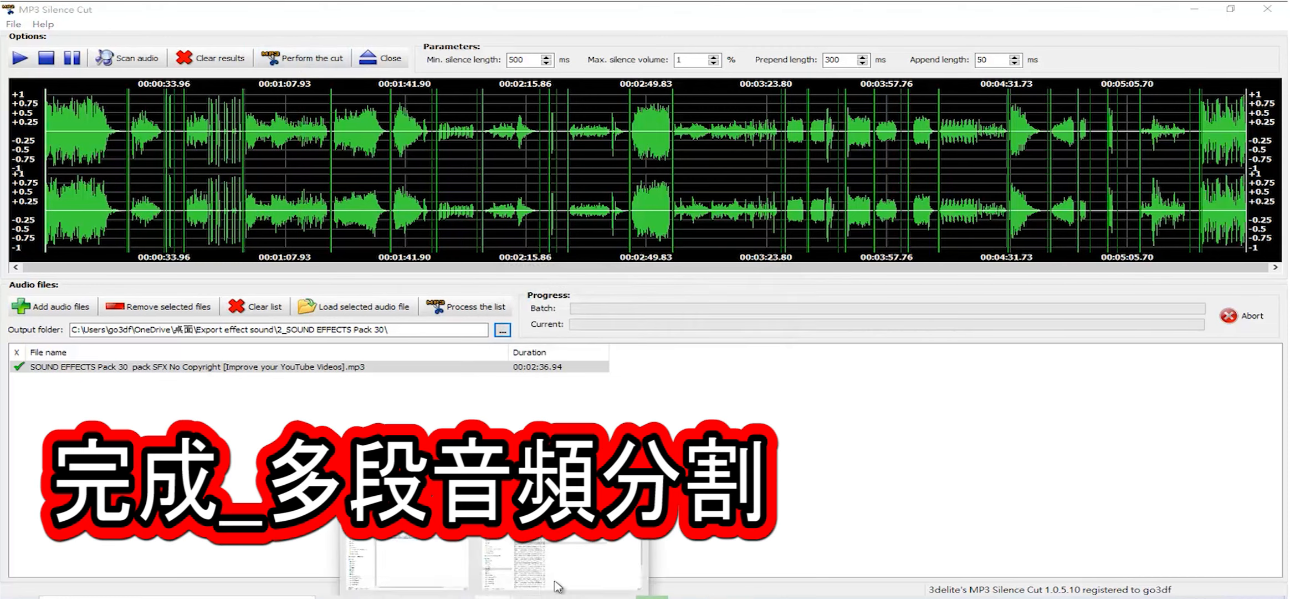
{"action": "left_click", "coordinate": [561, 569]}
{"action": "left_click", "coordinate": [244, 116]}
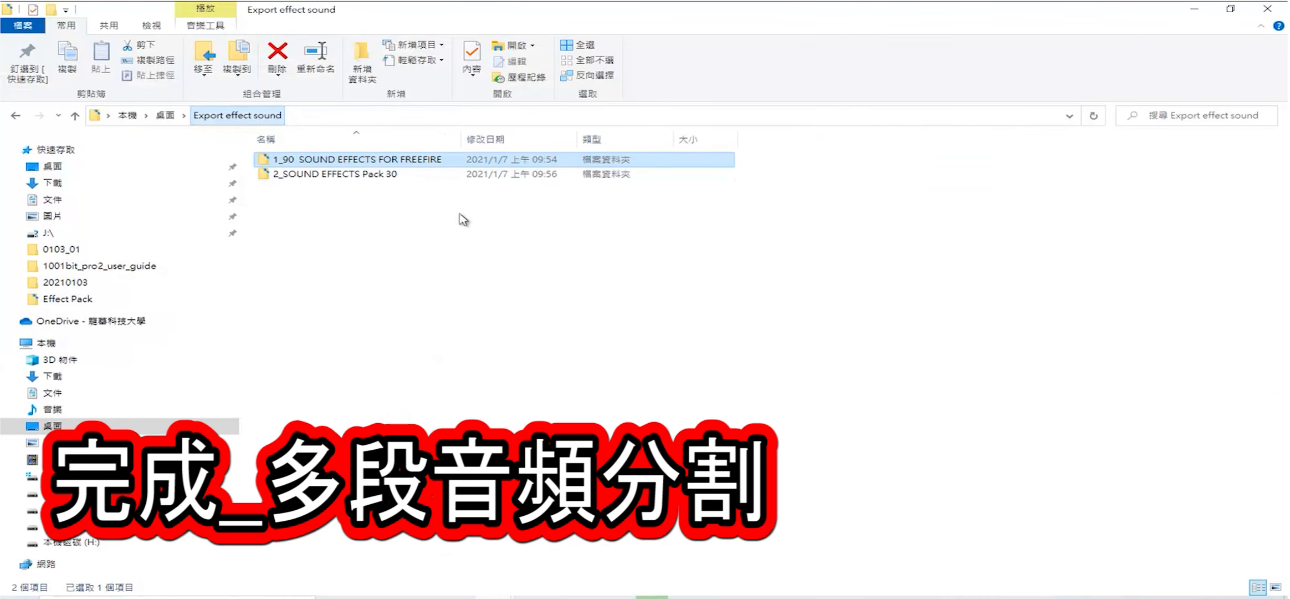
{"action": "double_click", "coordinate": [366, 175]}
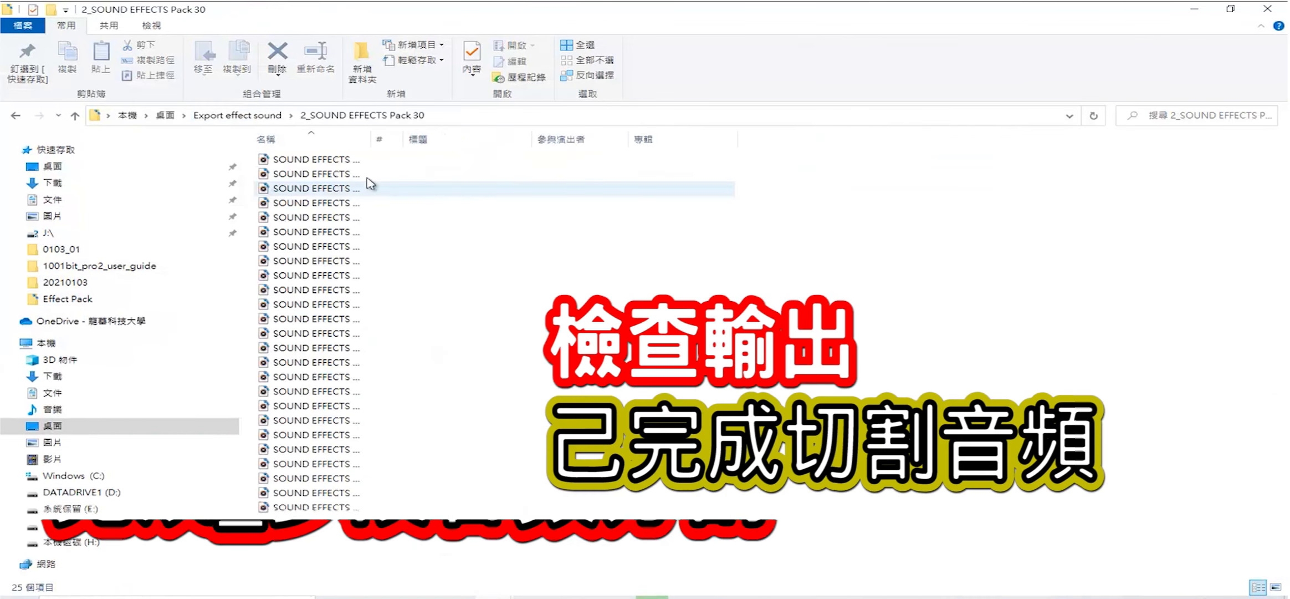
Play the first four exported clips one after another in Groove Music, closing the player after each one
{"action": "double_click", "coordinate": [593, 161]}
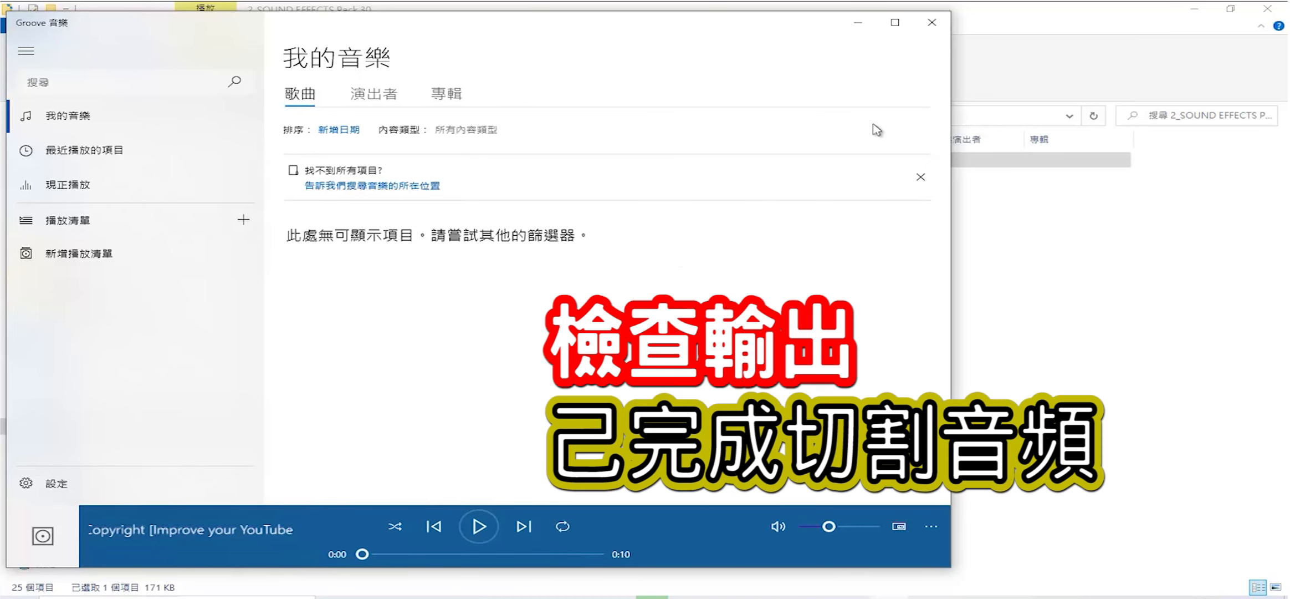
{"action": "left_click", "coordinate": [933, 22]}
{"action": "double_click", "coordinate": [394, 174]}
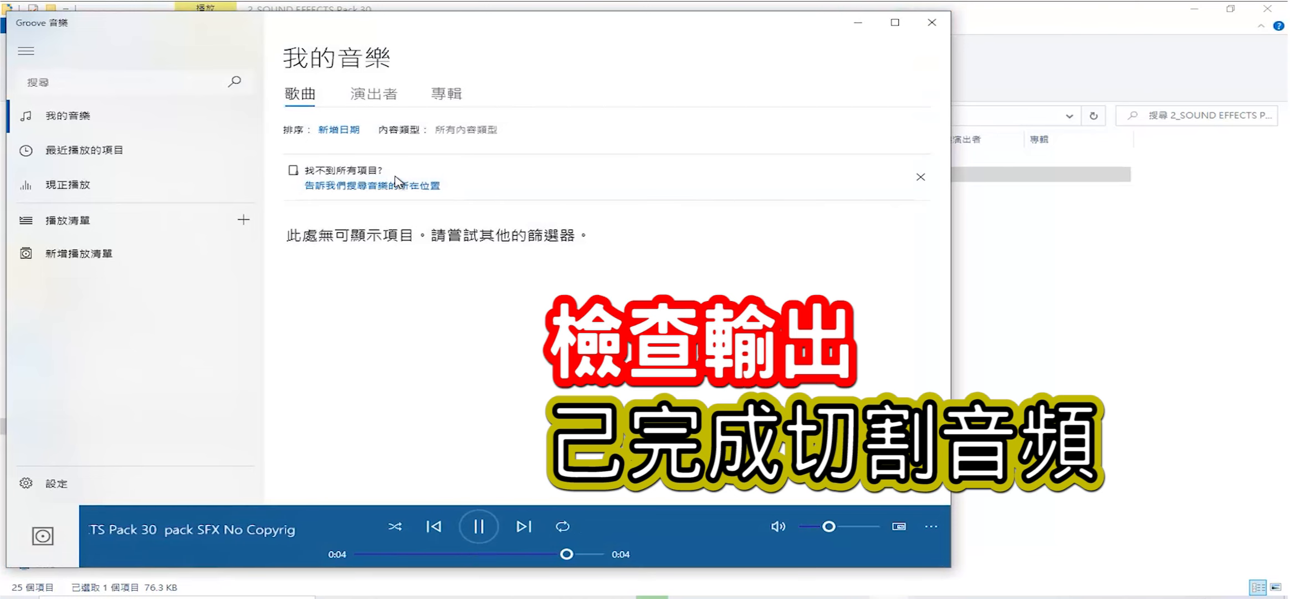
{"action": "left_click", "coordinate": [932, 23]}
{"action": "double_click", "coordinate": [289, 189]}
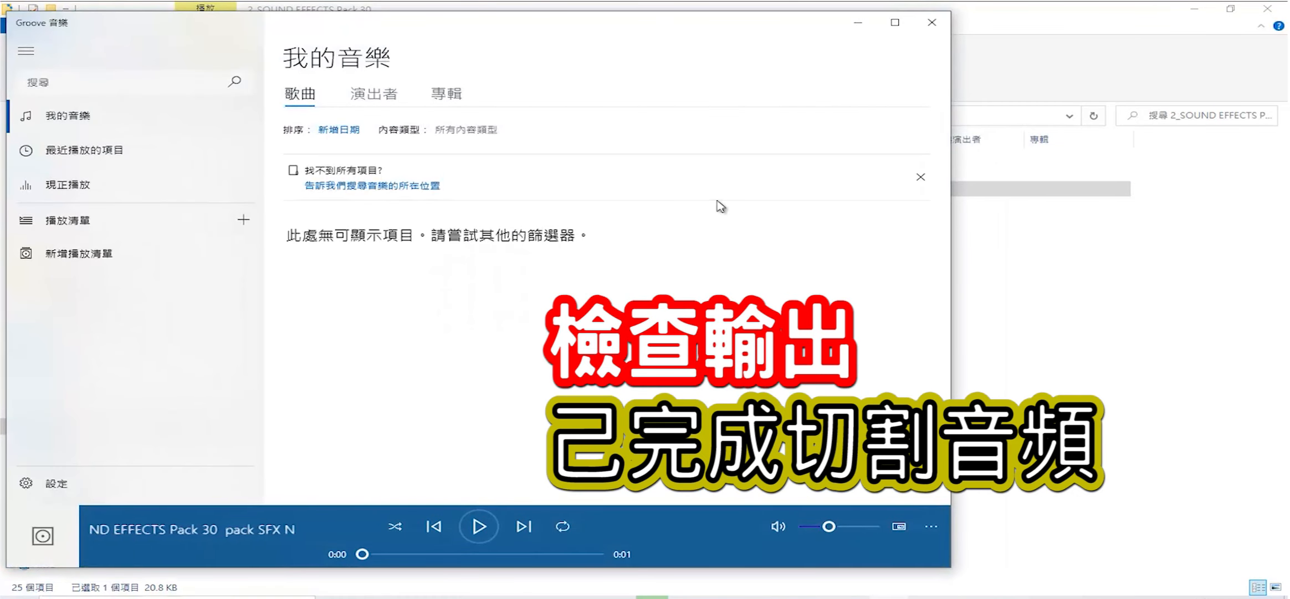
{"action": "left_click", "coordinate": [932, 22]}
{"action": "double_click", "coordinate": [501, 204]}
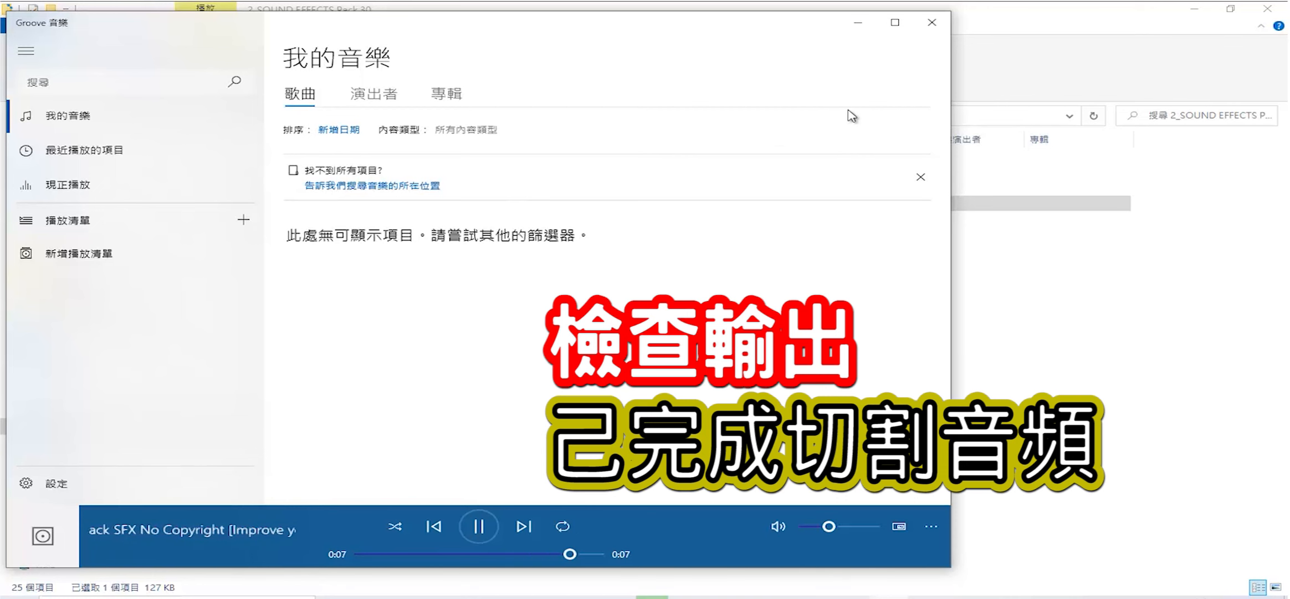
{"action": "left_click", "coordinate": [932, 22]}
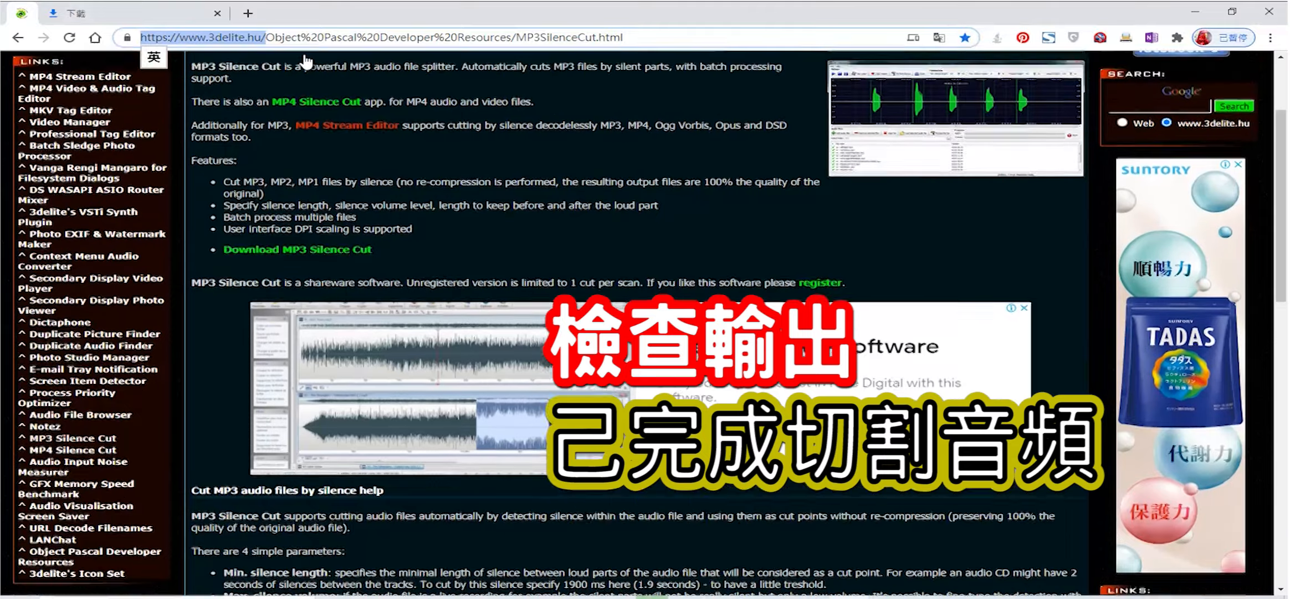
In the browser, shorten the MP3 Silence Cut page address to 3delite.hu and load the site's home page
{"action": "scroll", "coordinate": [307, 61], "scroll_direction": "up", "scroll_amount": 3}
{"action": "left_click", "coordinate": [264, 40]}
{"action": "left_click_drag", "start_coordinate": [262, 40], "coordinate": [809, 59]}
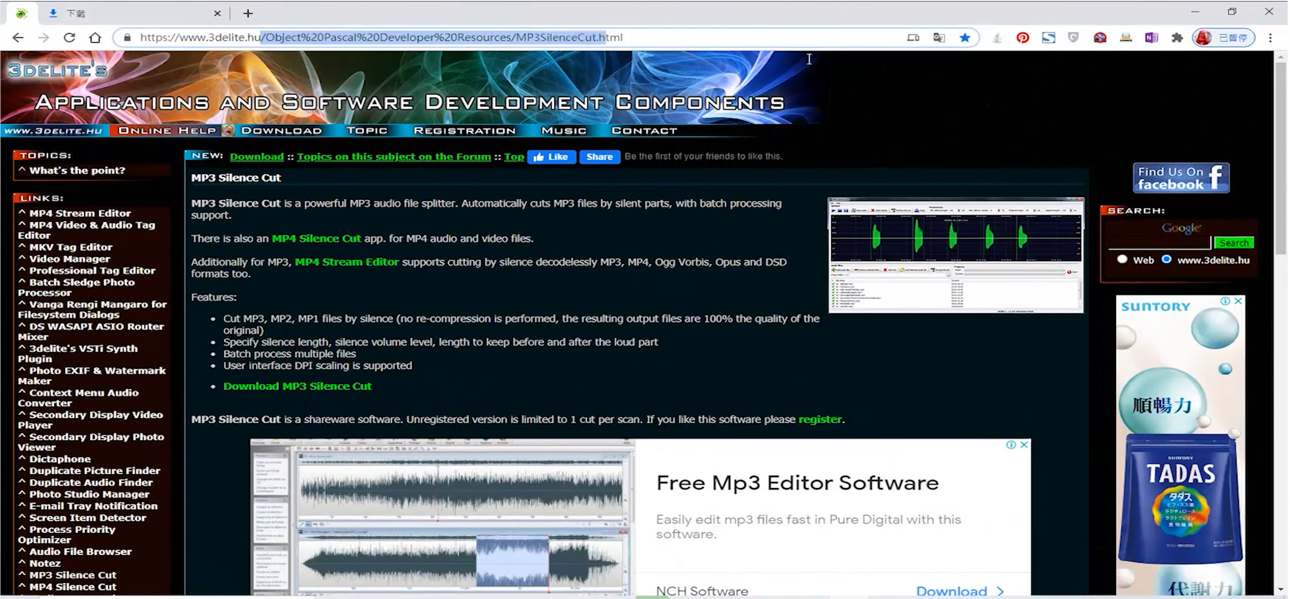
{"action": "key", "text": "BackSpace"}
{"action": "key", "text": "Return"}
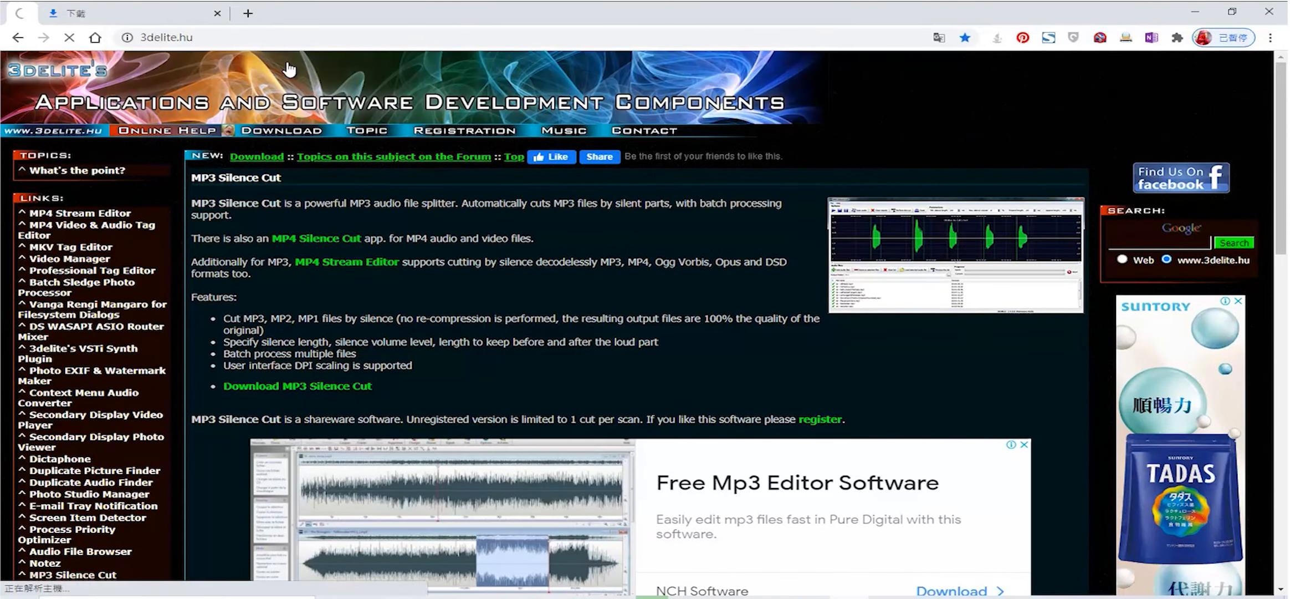
Look through the Windows applications listed on the 3delite home page as far as the MP3 Silence Cut entry
{"action": "scroll", "coordinate": [408, 252], "scroll_direction": "down", "scroll_amount": 4}
{"action": "scroll", "coordinate": [408, 252], "scroll_direction": "down", "scroll_amount": 12}
{"action": "scroll", "coordinate": [481, 214], "scroll_direction": "up", "scroll_amount": 15}
{"action": "scroll", "coordinate": [483, 220], "scroll_direction": "up", "scroll_amount": 2}
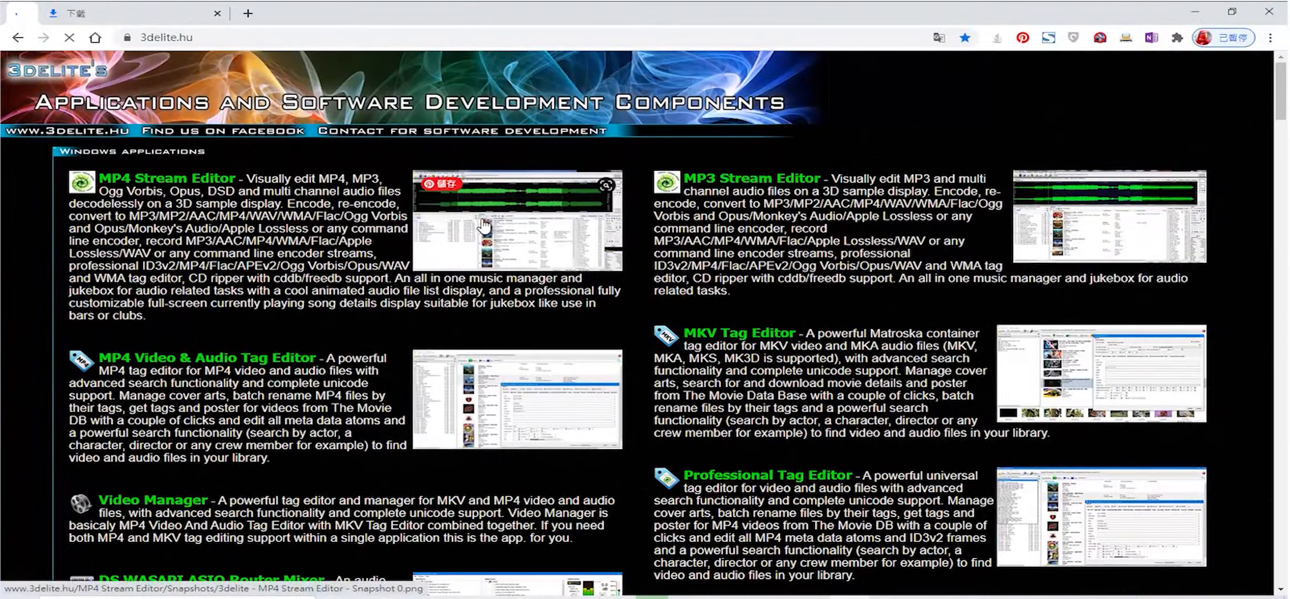
{"action": "scroll", "coordinate": [483, 220], "scroll_direction": "down", "scroll_amount": 1}
{"action": "scroll", "coordinate": [671, 315], "scroll_direction": "down", "scroll_amount": 5}
{"action": "scroll", "coordinate": [703, 350], "scroll_direction": "up", "scroll_amount": 1}
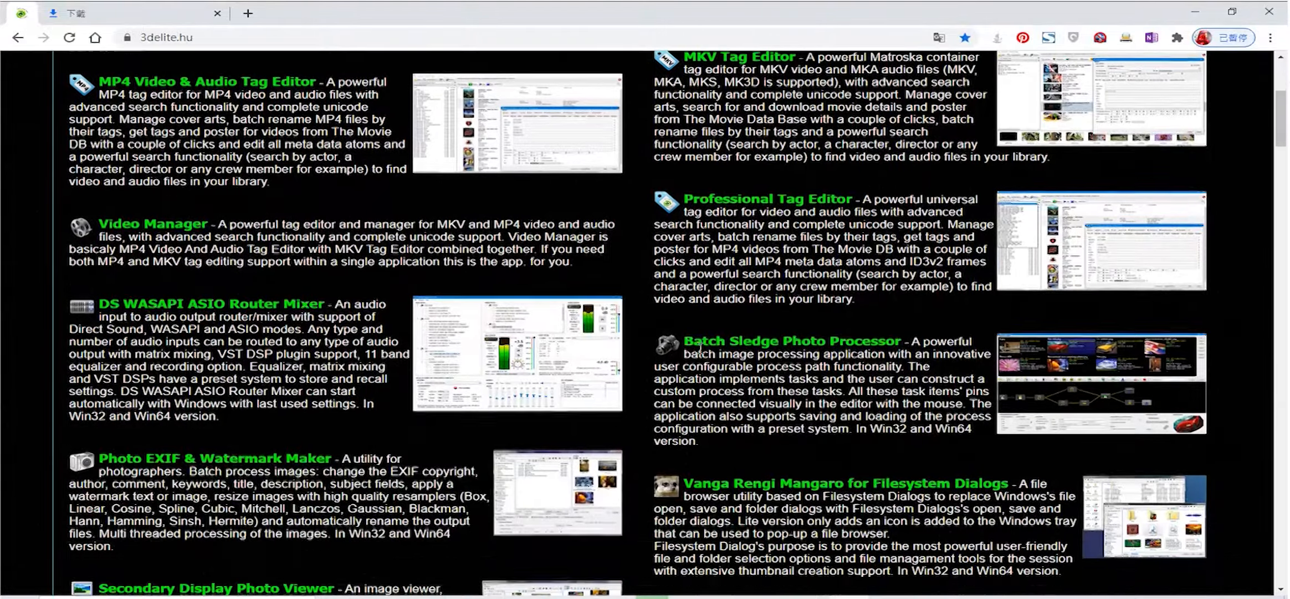
{"action": "scroll", "coordinate": [702, 349], "scroll_direction": "down", "scroll_amount": 5}
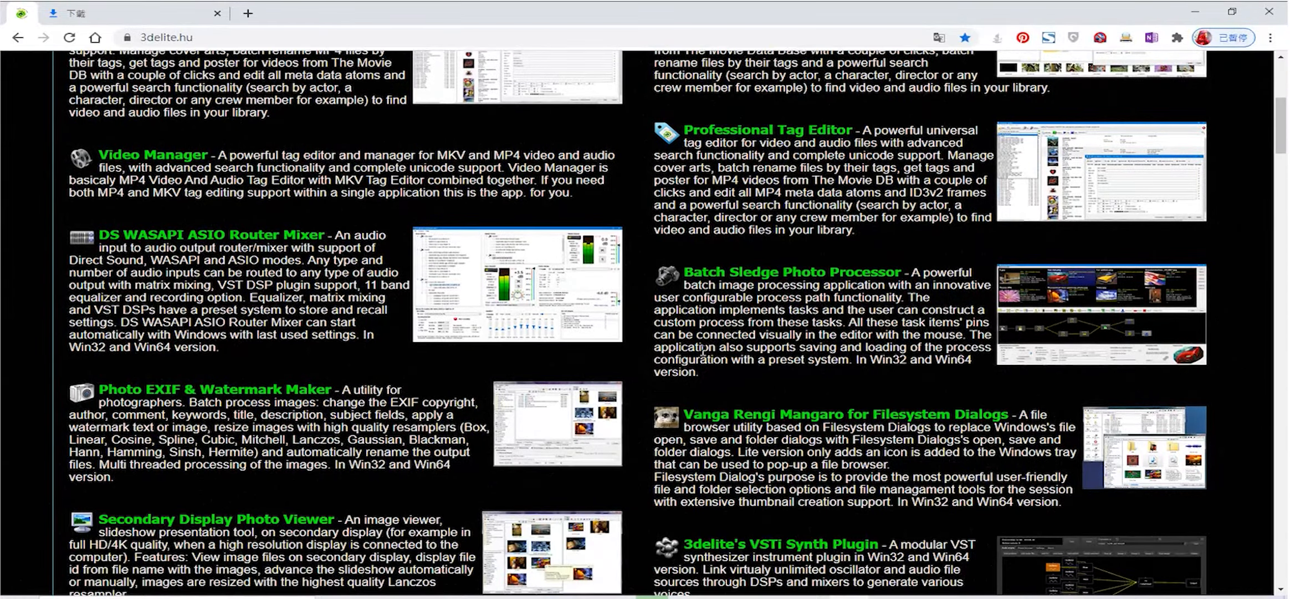
{"action": "scroll", "coordinate": [703, 349], "scroll_direction": "down", "scroll_amount": 5}
{"action": "scroll", "coordinate": [703, 349], "scroll_direction": "down", "scroll_amount": 2}
{"action": "scroll", "coordinate": [703, 349], "scroll_direction": "down", "scroll_amount": 2}
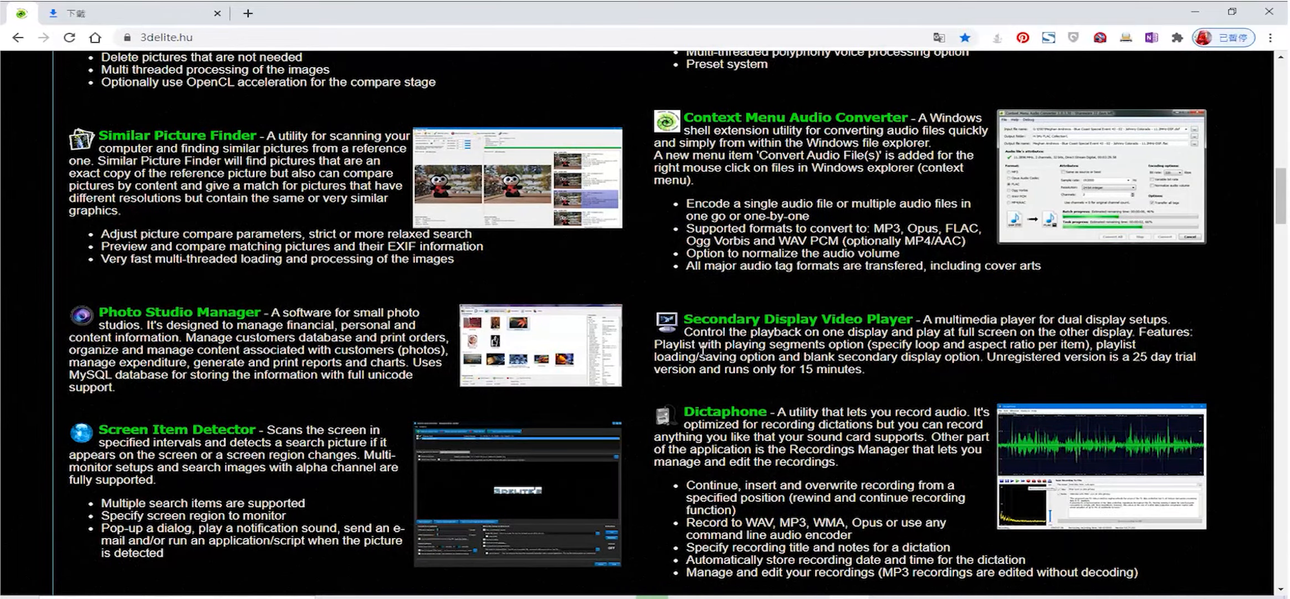
{"action": "scroll", "coordinate": [703, 349], "scroll_direction": "down", "scroll_amount": 5}
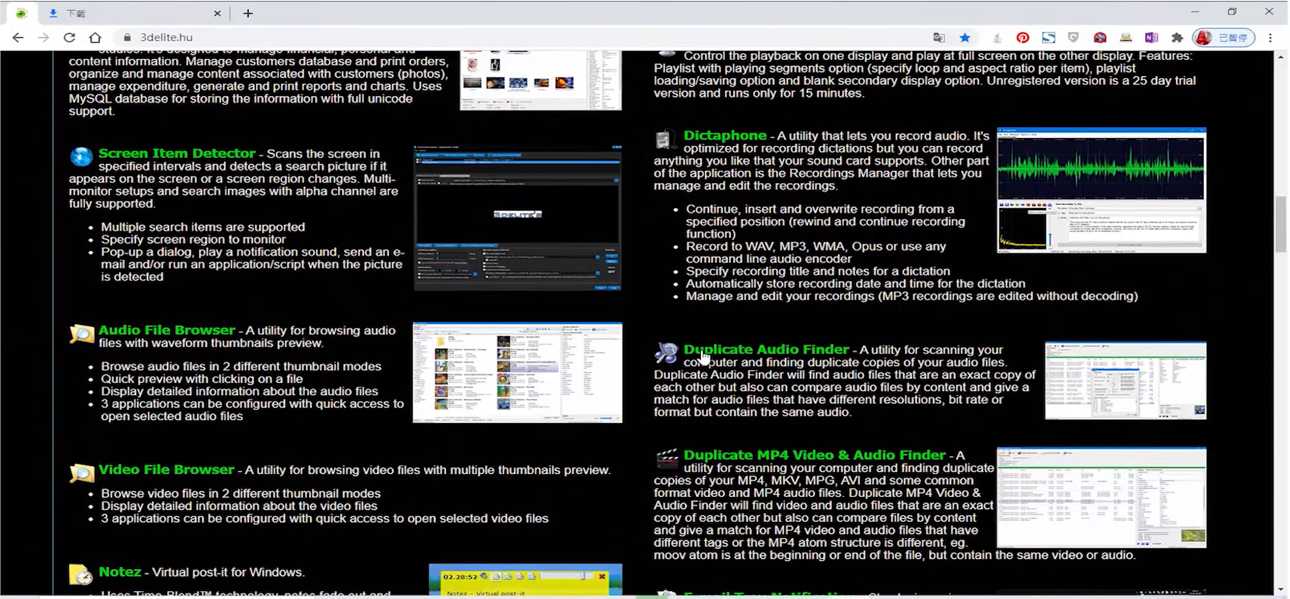
{"action": "scroll", "coordinate": [703, 357], "scroll_direction": "down", "scroll_amount": 3}
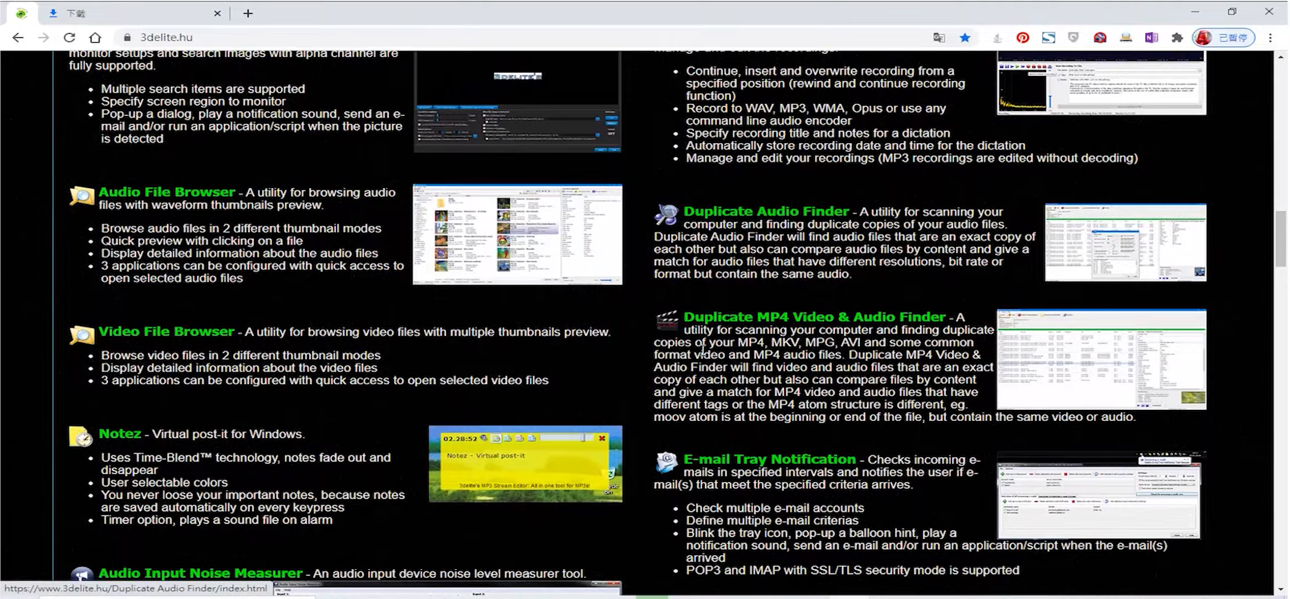
{"action": "scroll", "coordinate": [703, 354], "scroll_direction": "down", "scroll_amount": 3}
{"action": "scroll", "coordinate": [703, 349], "scroll_direction": "down", "scroll_amount": 1}
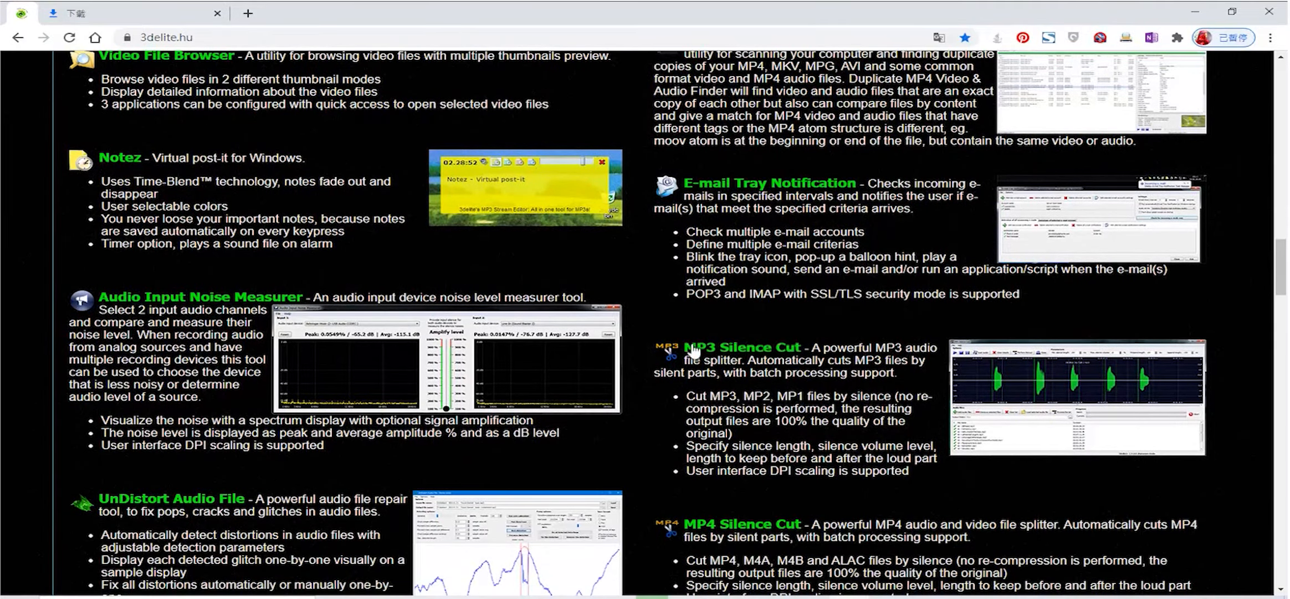
Open the MP3 Silence Cut product page from the list and go to its download page
{"action": "left_click", "coordinate": [753, 353]}
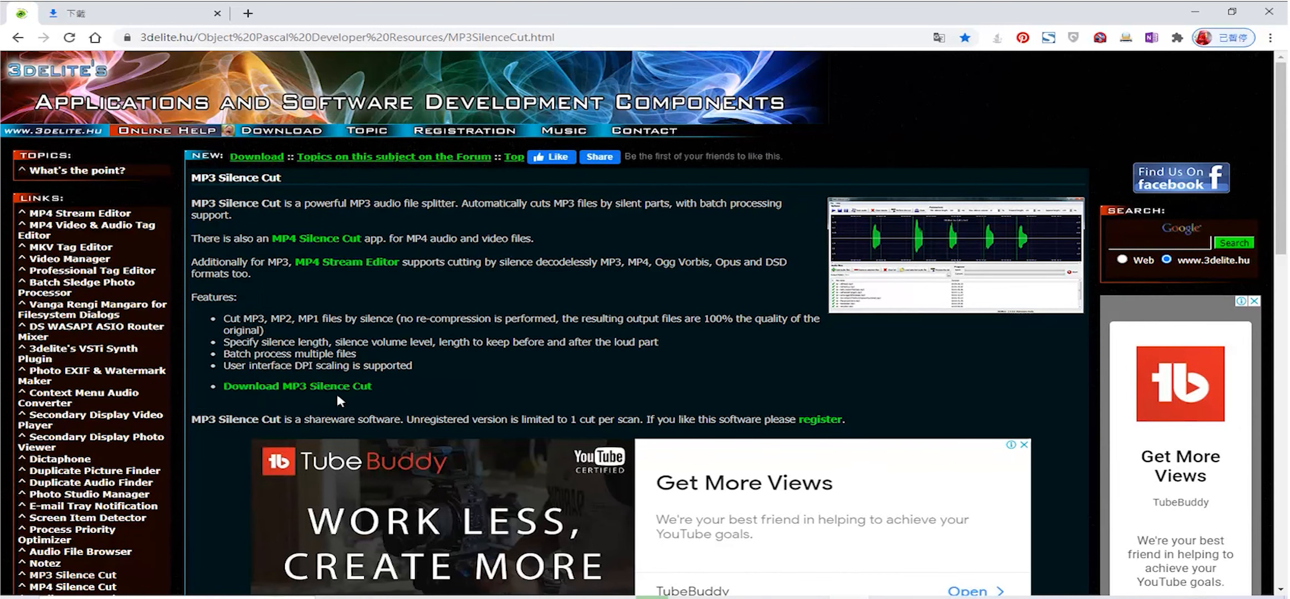
{"action": "left_click", "coordinate": [1270, 522]}
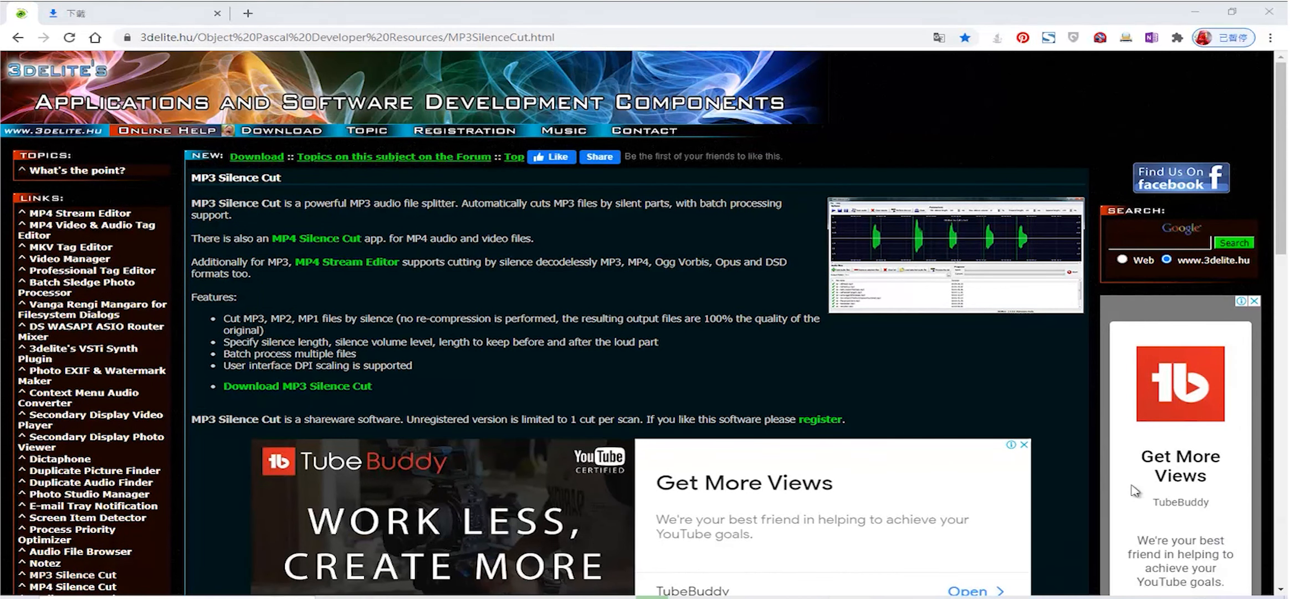
{"action": "left_click", "coordinate": [340, 388]}
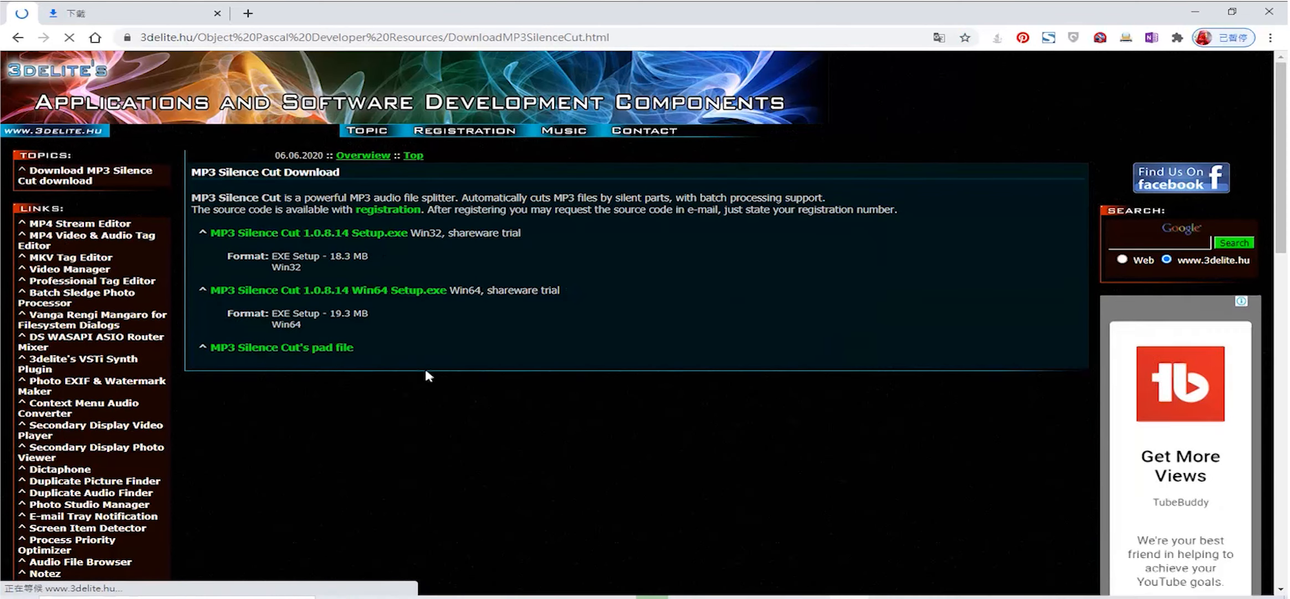